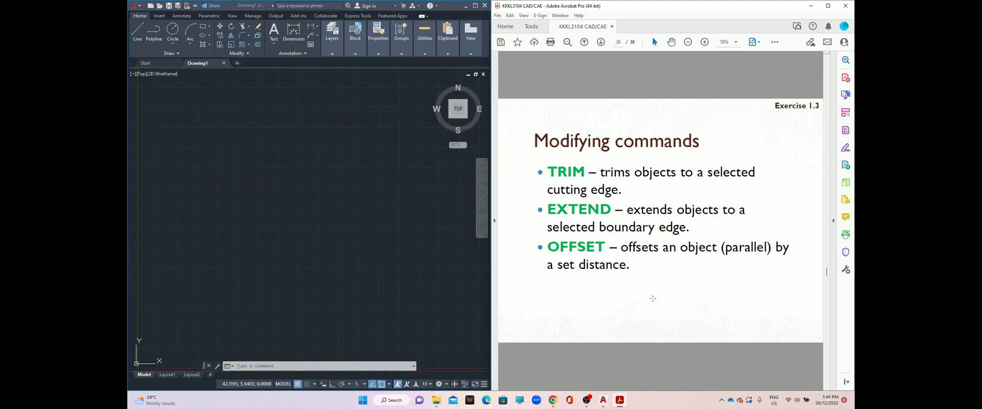
- Draw the vertical line of the first T-shape from 4,0 to 4,6
{"action": "scroll", "coordinate": [684, 274], "scroll_direction": "up", "scroll_amount": 1}
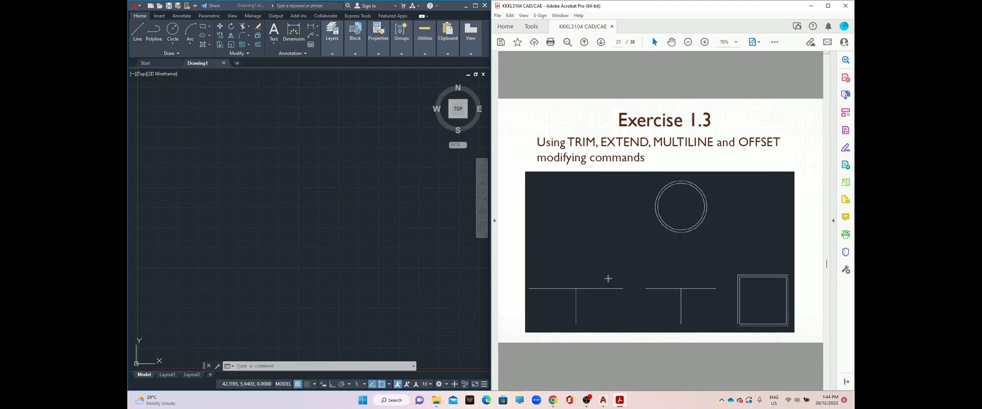
{"action": "scroll", "coordinate": [611, 306], "scroll_direction": "down", "scroll_amount": 1}
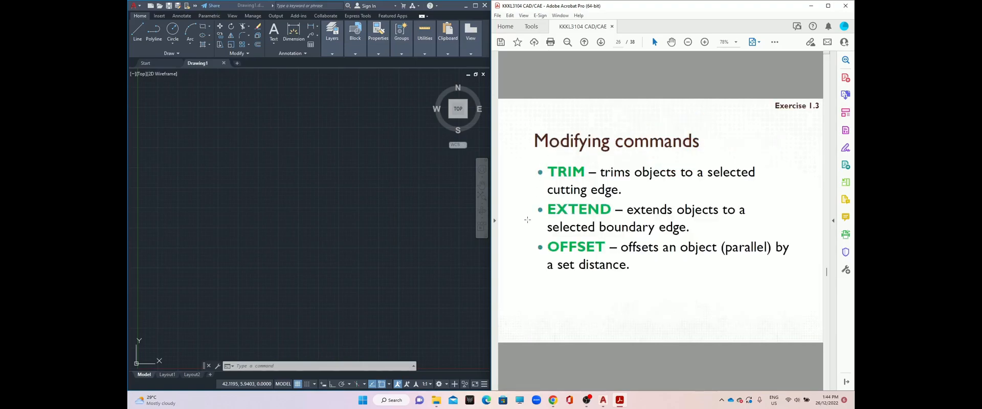
{"action": "scroll", "coordinate": [529, 220], "scroll_direction": "down", "scroll_amount": 1}
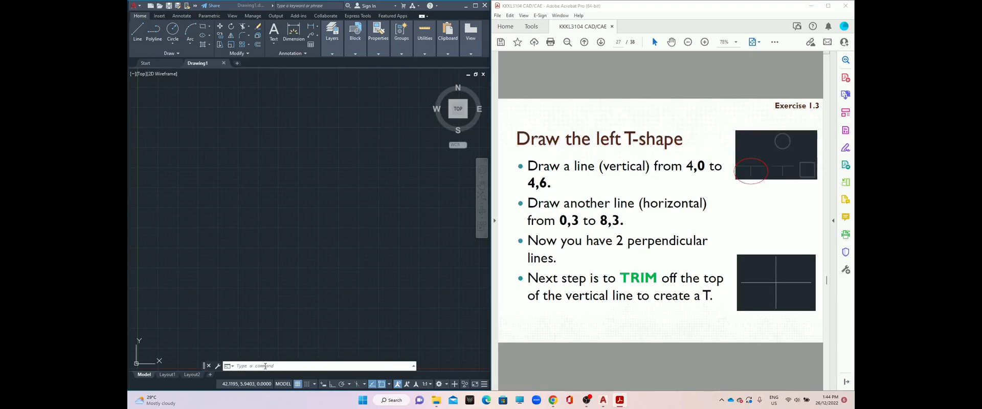
{"action": "left_click", "coordinate": [281, 358]}
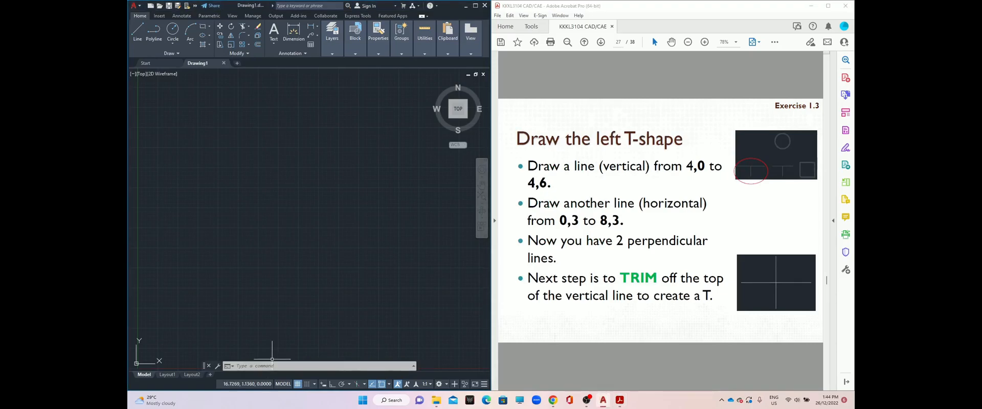
{"action": "type", "text": "l"}
{"action": "key", "text": "Return"}
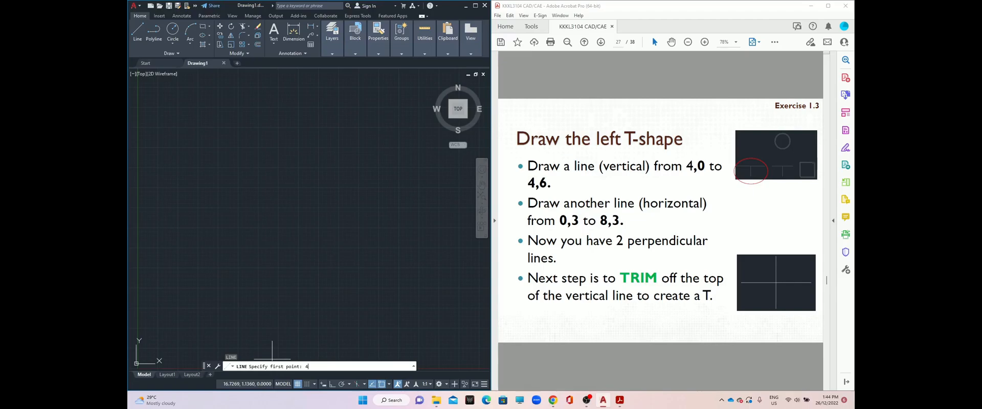
{"action": "type", "text": "4,0"}
{"action": "key", "text": "Return"}
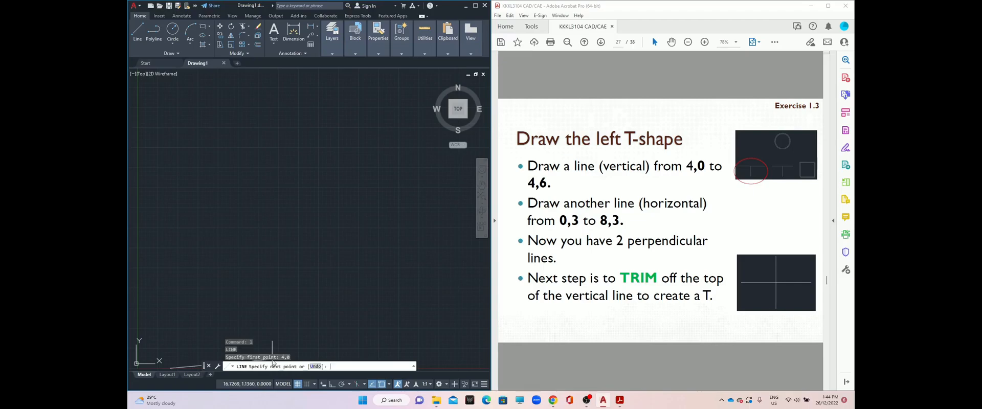
{"action": "type", "text": "4,6"}
{"action": "key", "text": "Return"}
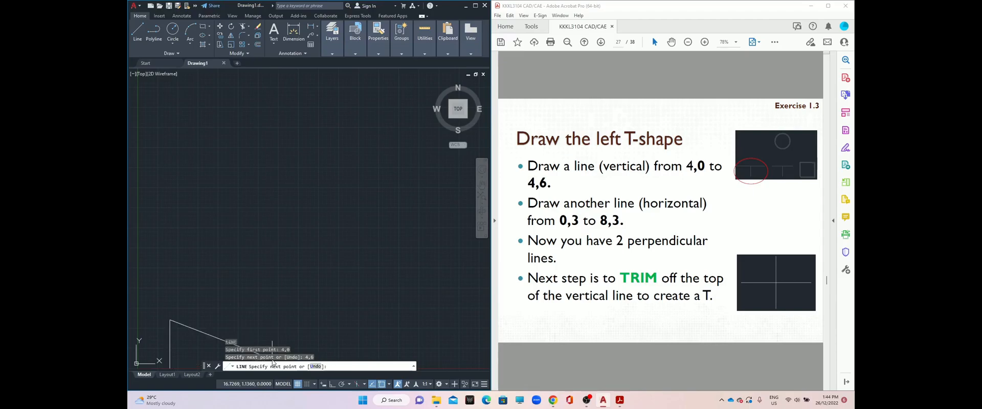
{"action": "key", "text": "Escape"}
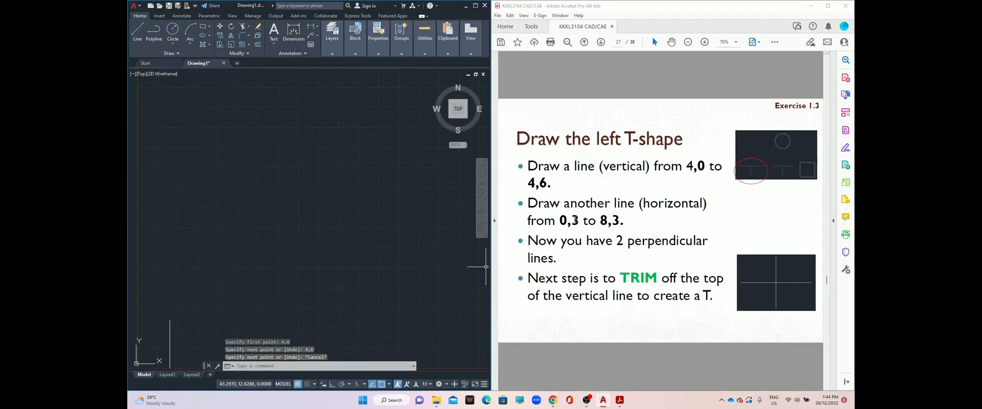
- Draw a horizontal line from 0,3 to 8,3 across the vertical line
{"action": "left_click", "coordinate": [310, 366]}
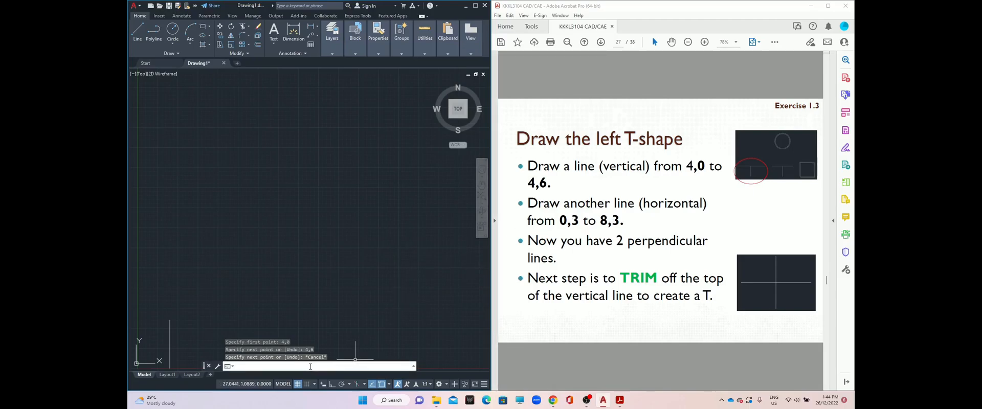
{"action": "key", "text": "Return"}
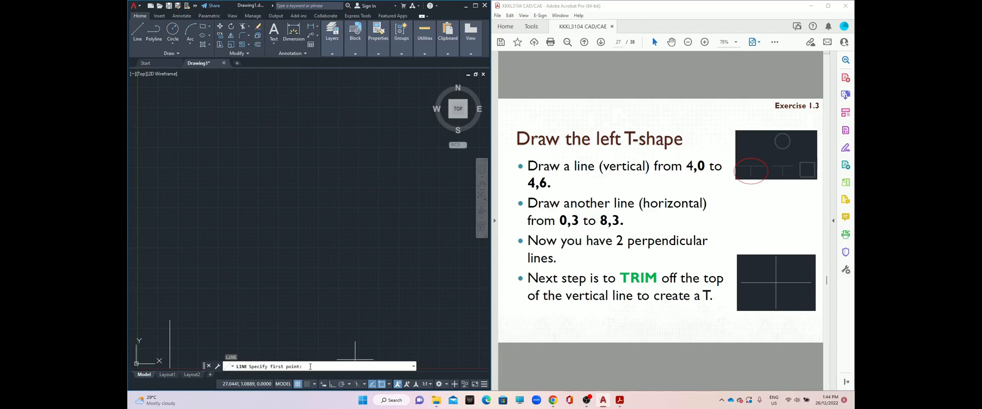
{"action": "type", "text": "0,3"}
{"action": "key", "text": "Return"}
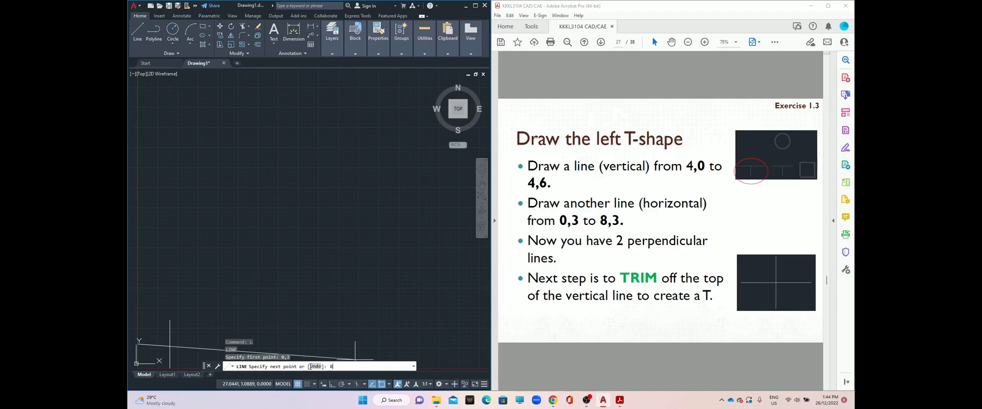
{"action": "key", "text": "Return"}
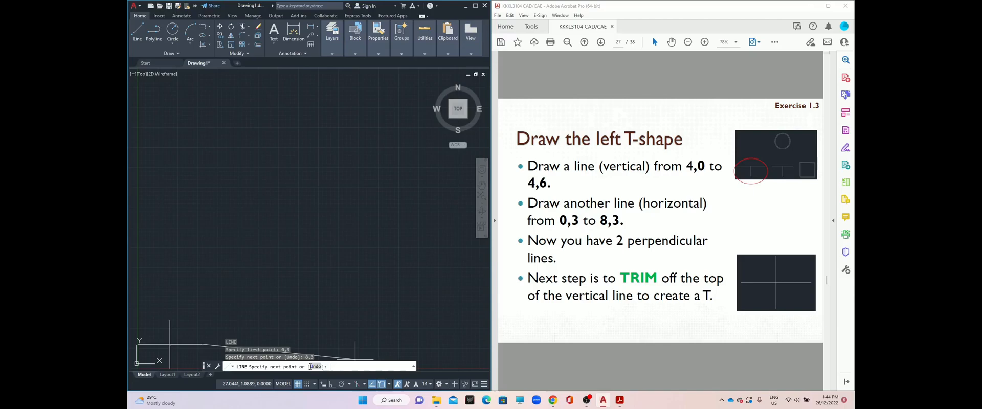
{"action": "key", "text": "Escape"}
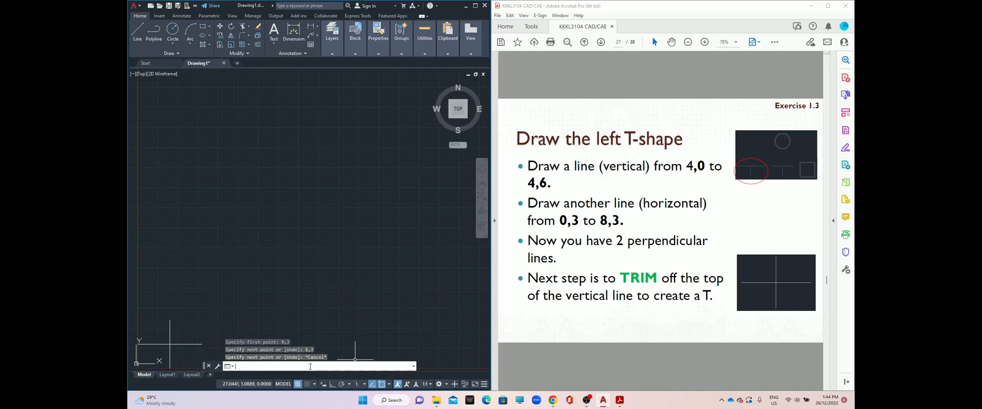
- Trim off the part of the vertical line above the horizontal line to form a T
{"action": "left_click", "coordinate": [255, 367]}
{"action": "type", "text": "z"}
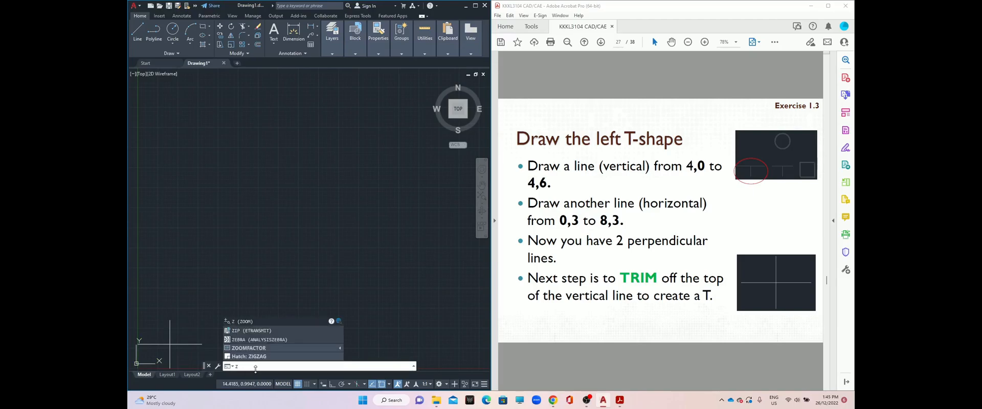
{"action": "type", "text": "oom"}
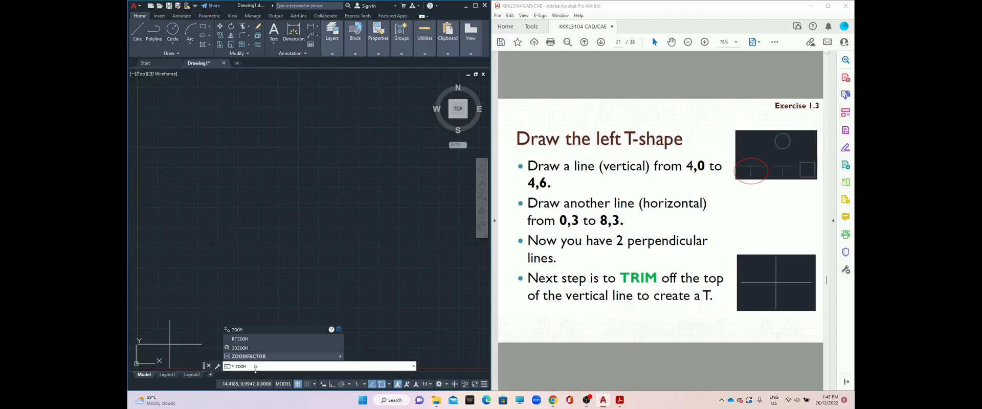
{"action": "key", "text": "Return"}
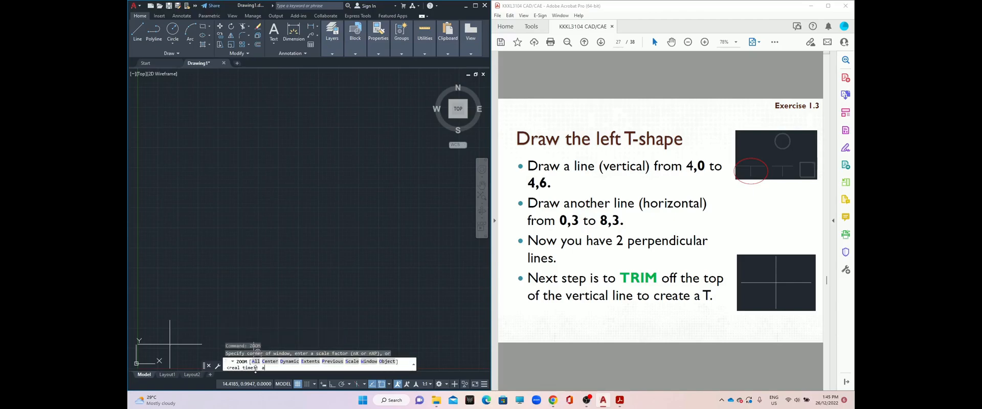
{"action": "key", "text": "Return"}
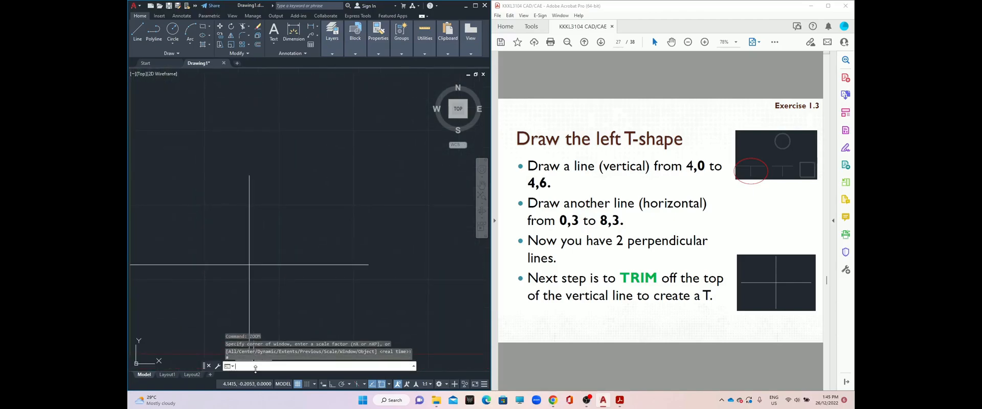
{"action": "scroll", "coordinate": [300, 285], "scroll_direction": "down", "scroll_amount": 2}
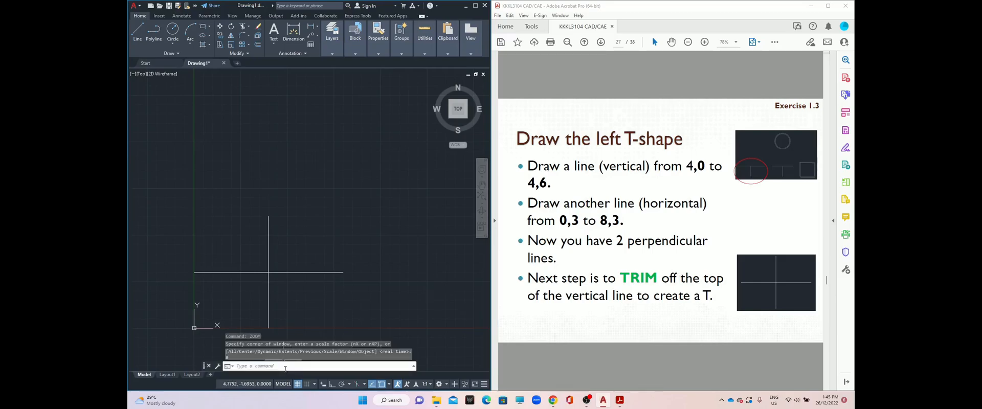
{"action": "left_click", "coordinate": [267, 366]}
{"action": "type", "text": "tr"}
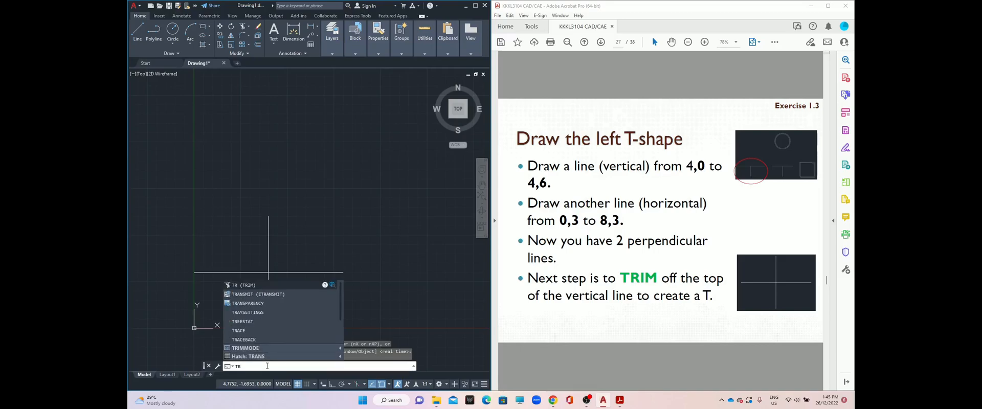
{"action": "key", "text": "Return"}
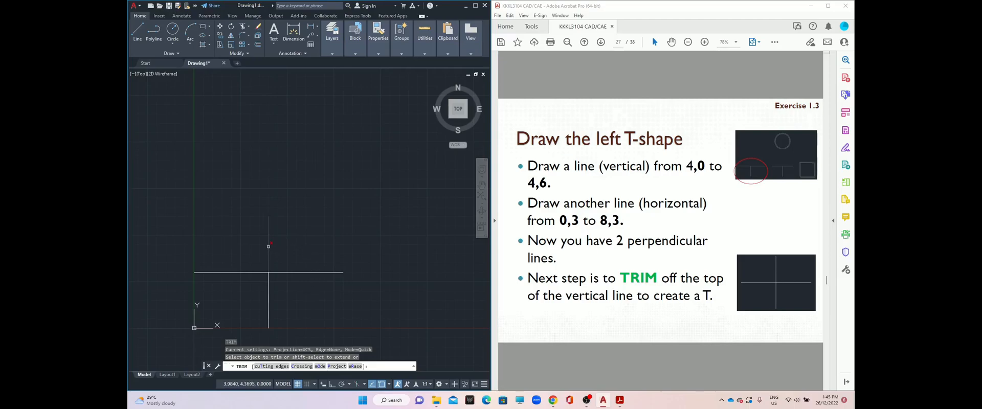
{"action": "left_click", "coordinate": [268, 246]}
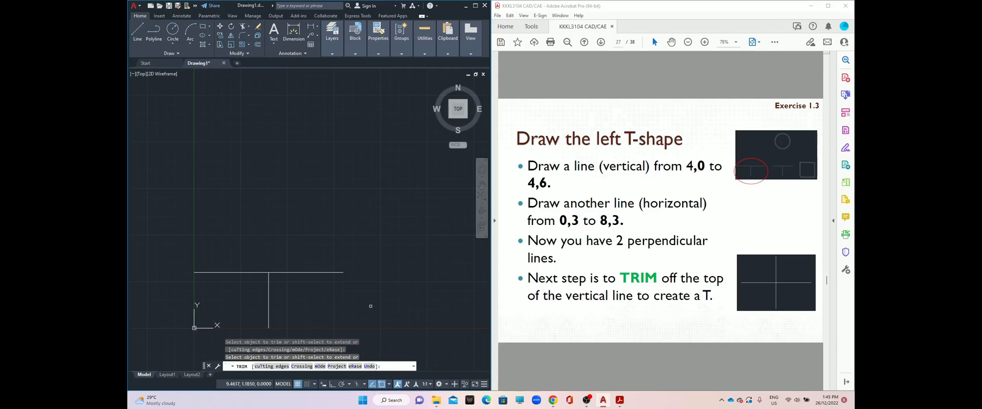
{"action": "key", "text": "Escape"}
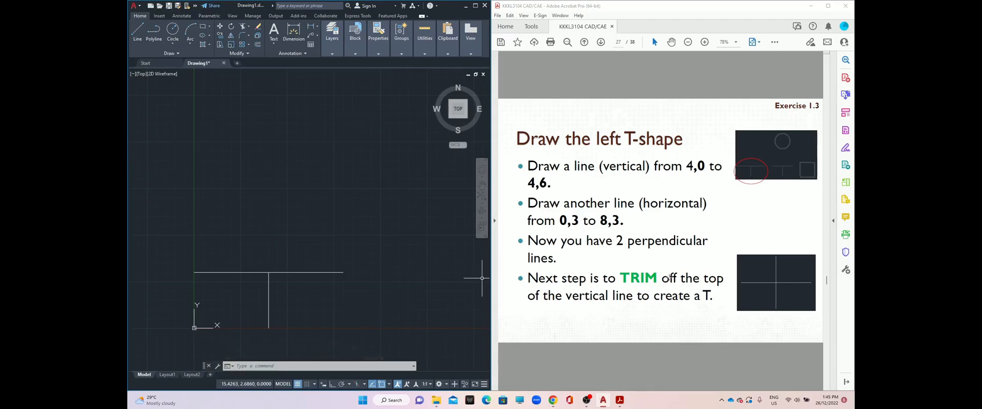
- Draw the horizontal line of the centre T-shape from 10,3 to 16,3
{"action": "scroll", "coordinate": [669, 277], "scroll_direction": "down", "scroll_amount": 1}
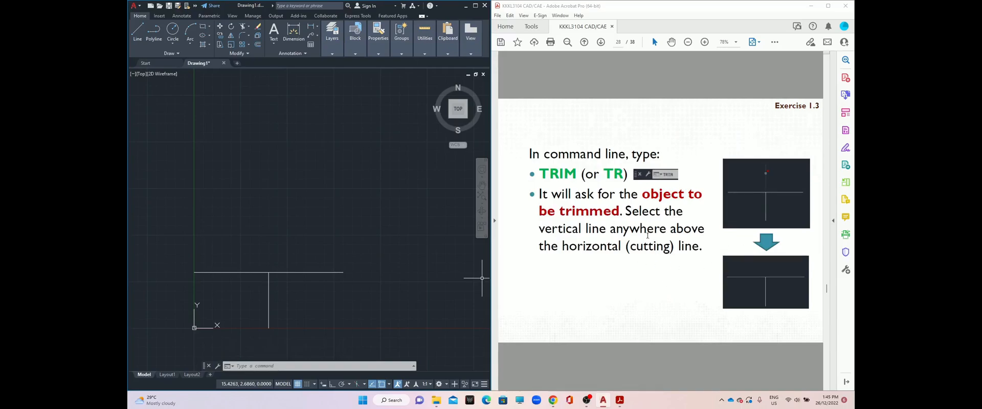
{"action": "scroll", "coordinate": [643, 282], "scroll_direction": "down", "scroll_amount": 1}
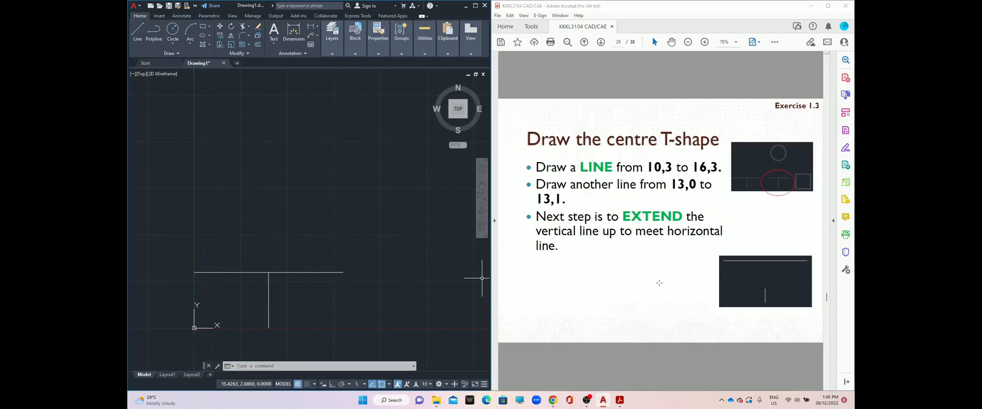
{"action": "left_click", "coordinate": [345, 366]}
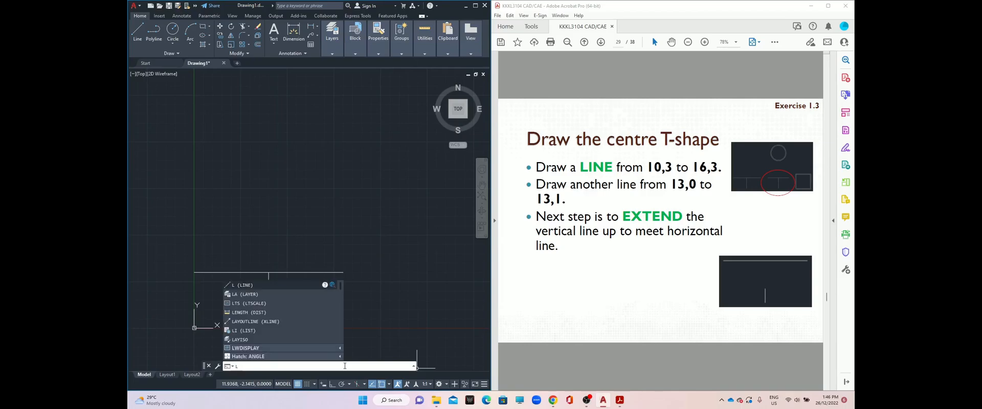
{"action": "key", "text": "Return"}
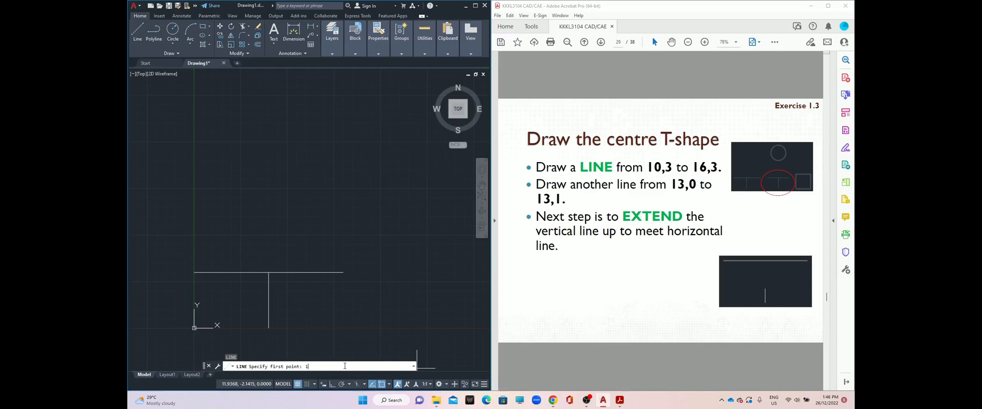
{"action": "type", "text": "10,3"}
{"action": "key", "text": "Return"}
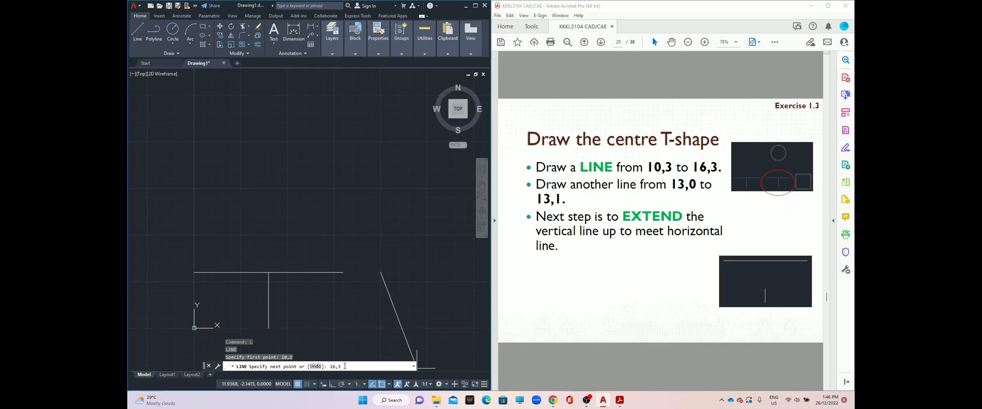
{"action": "type", "text": "16,3"}
{"action": "key", "text": "Return"}
{"action": "key", "text": "Escape"}
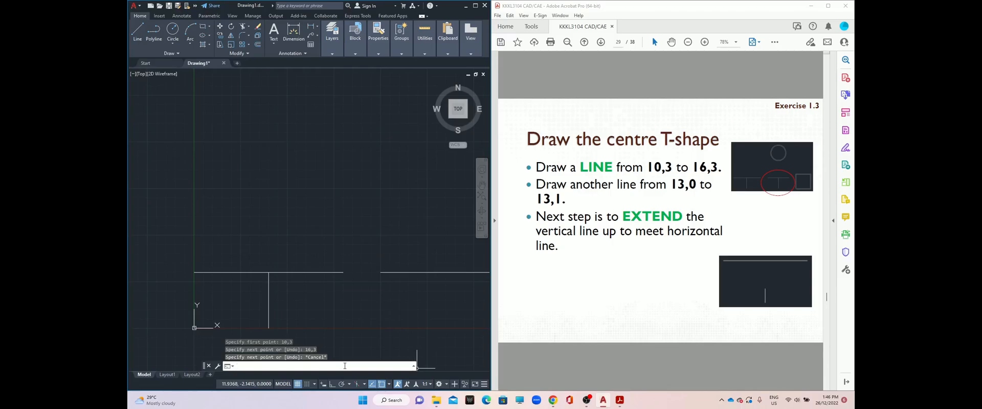
- Draw a short vertical line from 13,0 to 13,1 below the centre T-shape's horizontal line
{"action": "key", "text": "Return"}
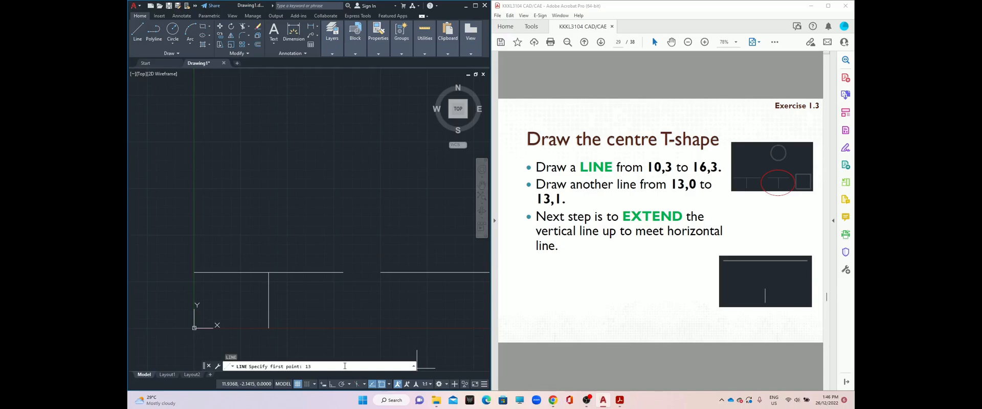
{"action": "type", "text": "13,0"}
{"action": "key", "text": "Return"}
{"action": "type", "text": "13,1"}
{"action": "key", "text": "Return"}
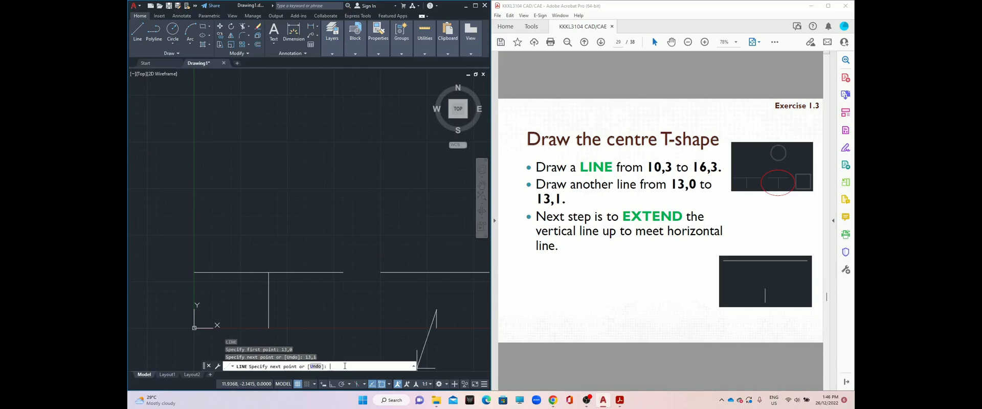
{"action": "key", "text": "Escape"}
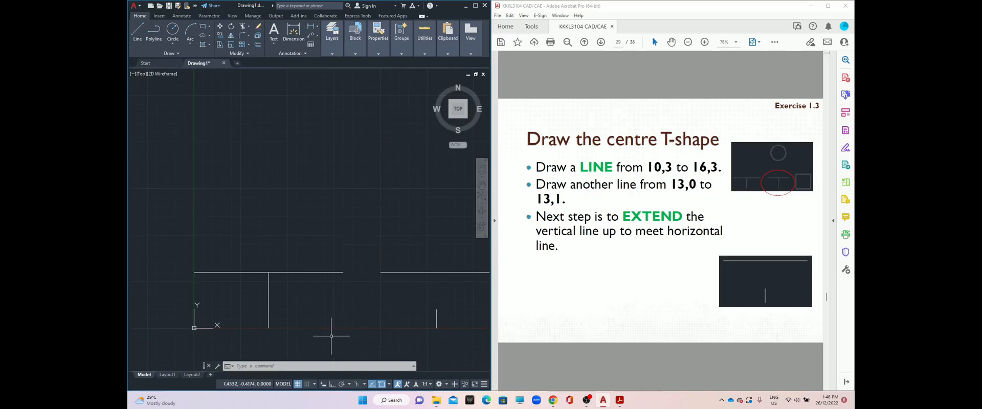
- Extend the short vertical line up to the horizontal line of the centre T-shape
{"action": "left_click", "coordinate": [270, 366]}
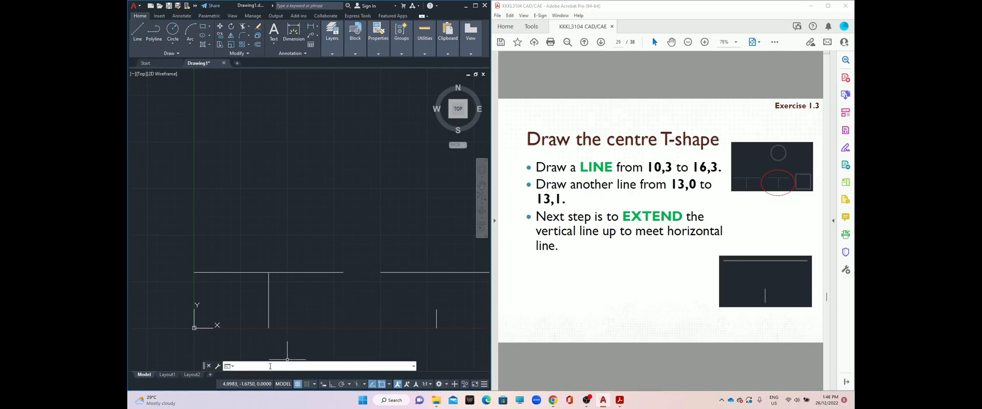
{"action": "type", "text": "ex"}
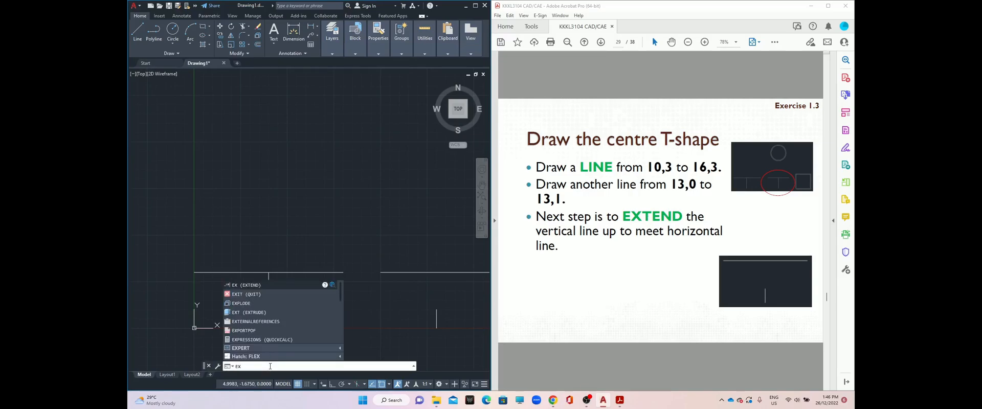
{"action": "key", "text": "Return"}
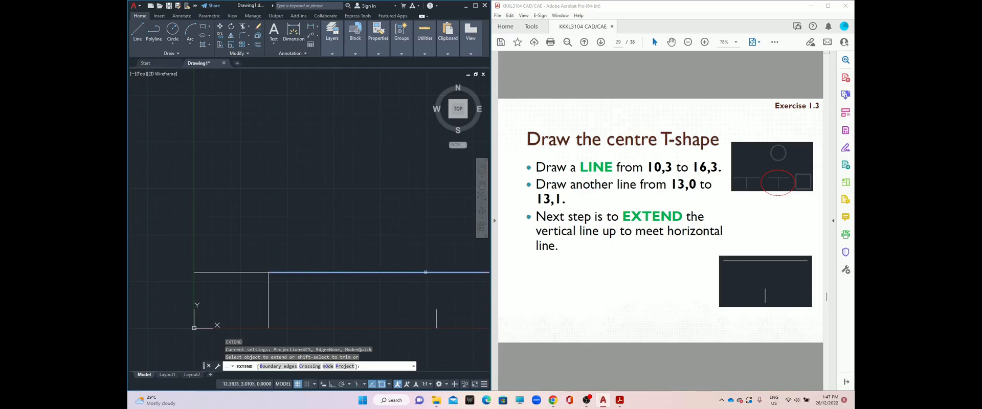
{"action": "left_click", "coordinate": [436, 318]}
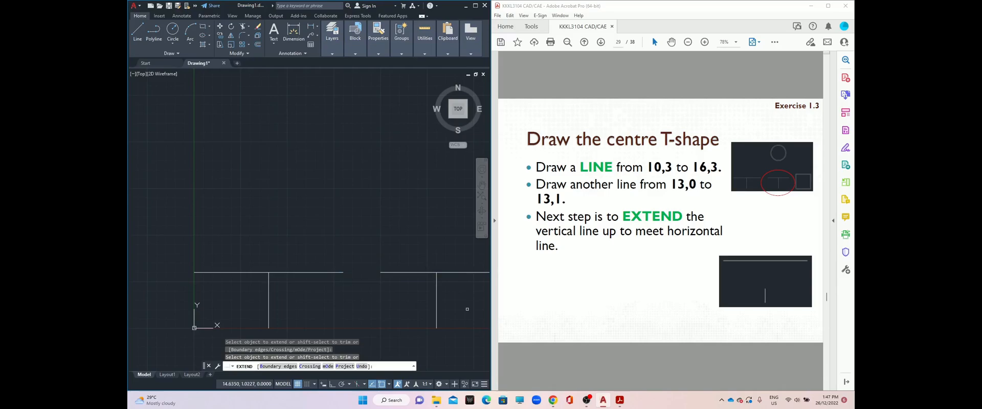
- Start a multiline for the right-hand square and set its scale to 0.15
{"action": "key", "text": "Escape"}
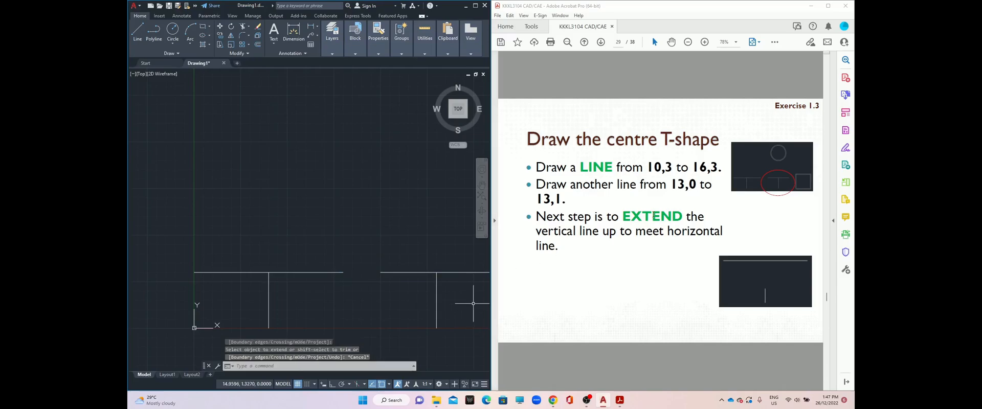
{"action": "scroll", "coordinate": [655, 215], "scroll_direction": "down", "scroll_amount": 2}
{"action": "scroll", "coordinate": [654, 215], "scroll_direction": "down", "scroll_amount": 2}
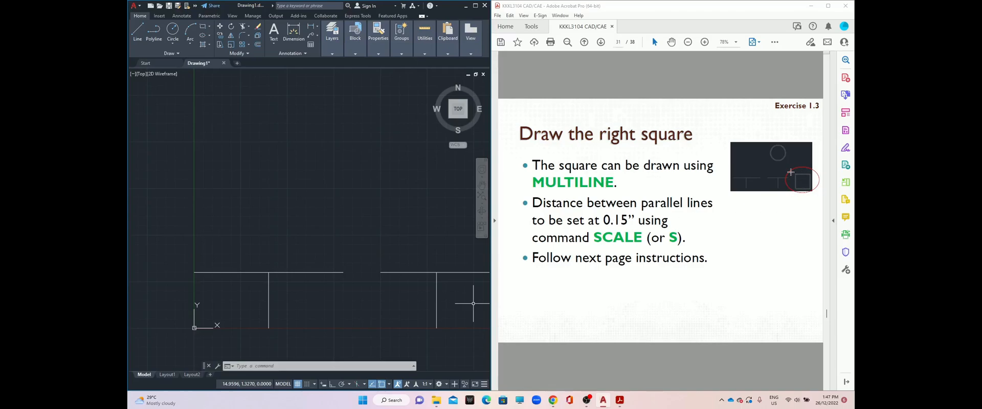
{"action": "scroll", "coordinate": [698, 230], "scroll_direction": "down", "scroll_amount": 1}
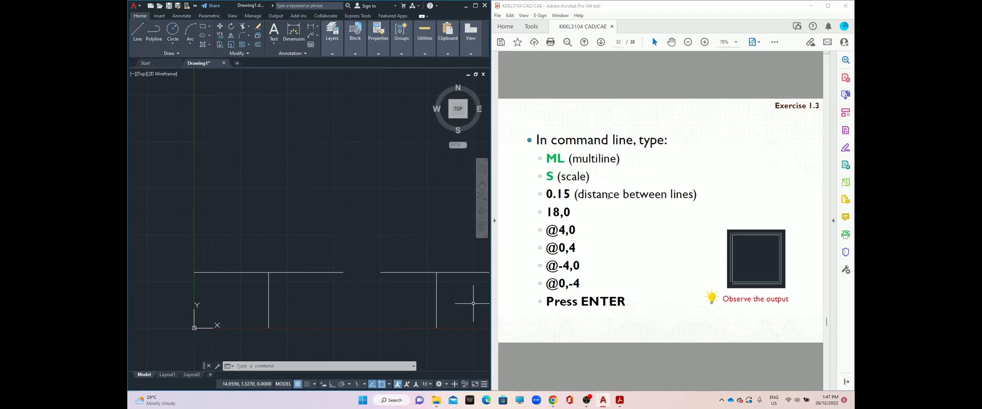
{"action": "left_click", "coordinate": [271, 367]}
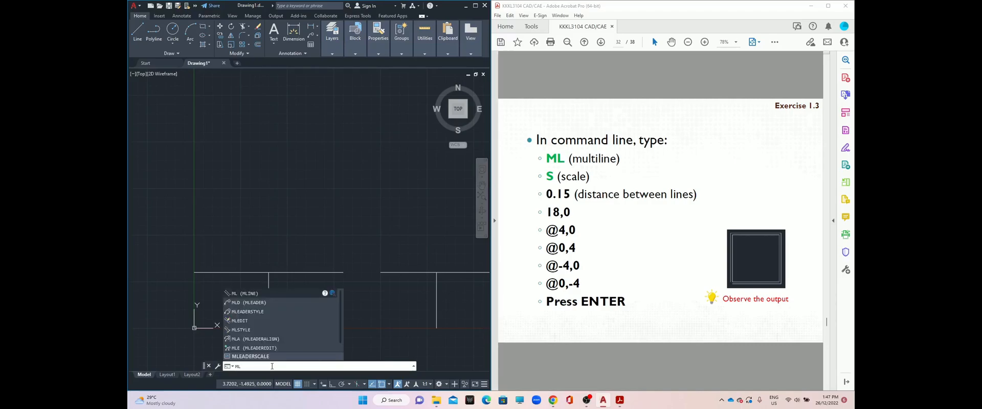
{"action": "key", "text": "Return"}
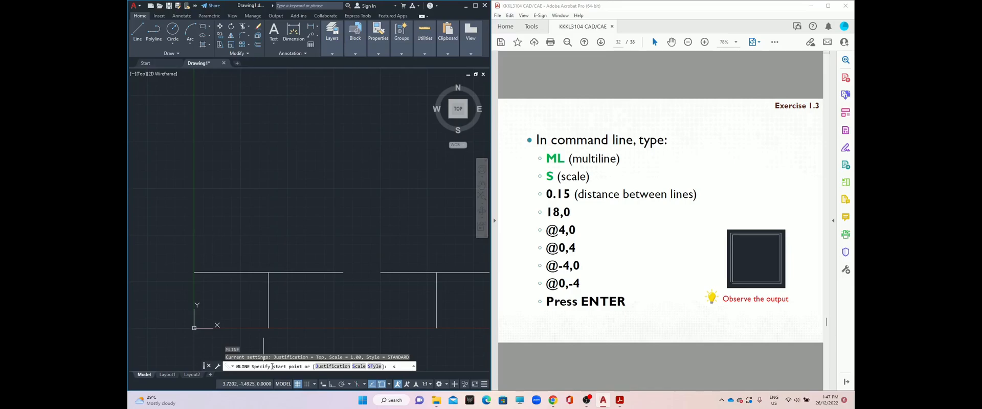
{"action": "key", "text": "Return"}
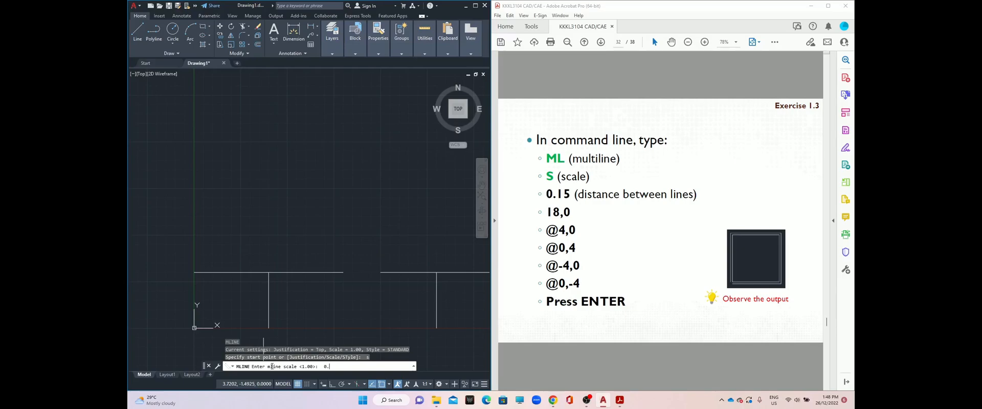
{"action": "key", "text": "Return"}
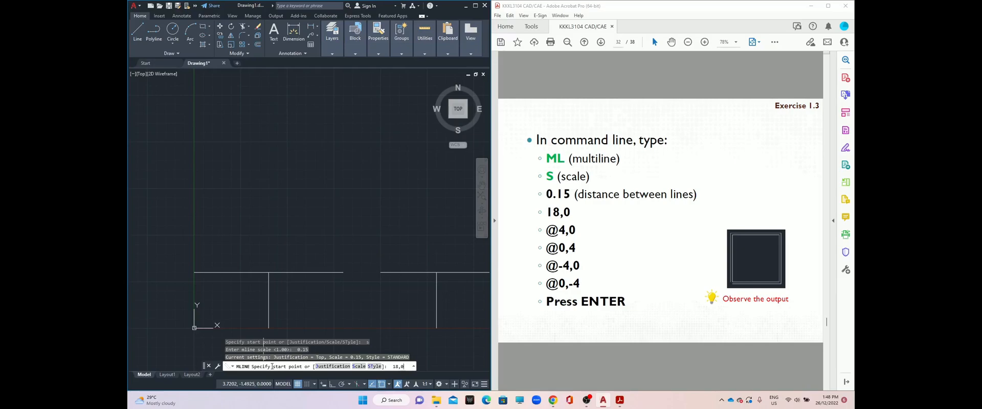
- Draw the multiline square from 18,0 through @4,0, @0,4, @-4,0 and @0,-4, ending it without the Close option
{"action": "key", "text": "Return"}
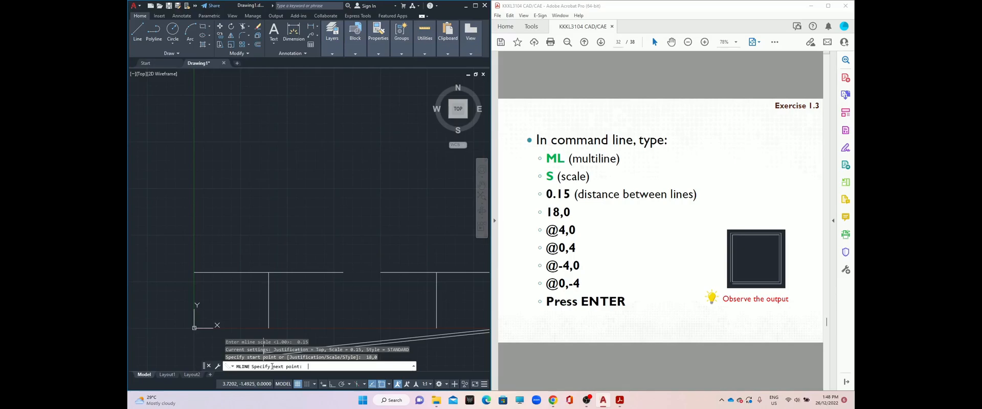
{"action": "type", "text": "@4,0"}
{"action": "key", "text": "Return"}
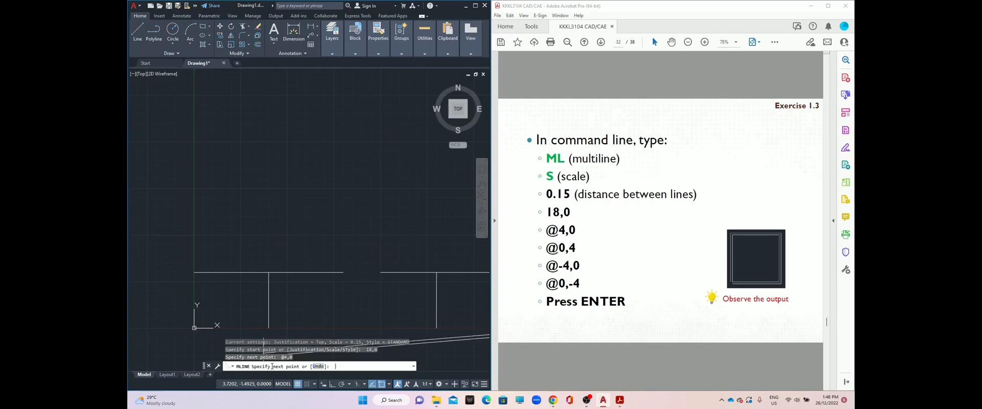
{"action": "type", "text": "@0,4"}
{"action": "key", "text": "Return"}
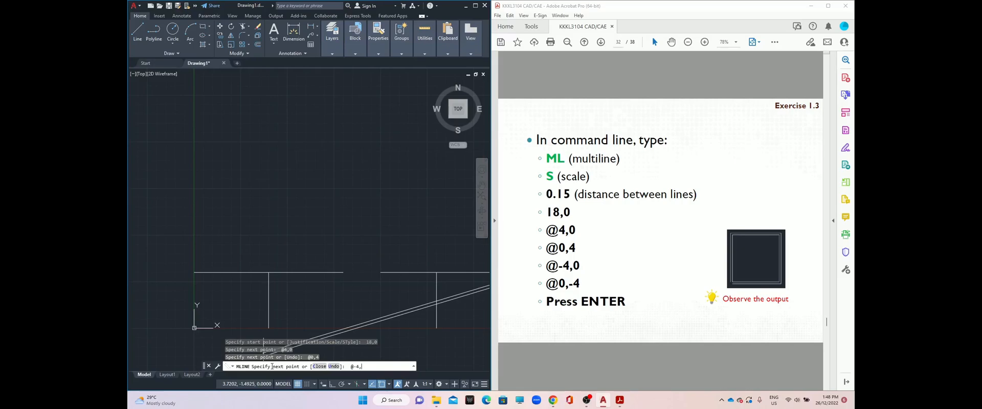
{"action": "key", "text": "Return"}
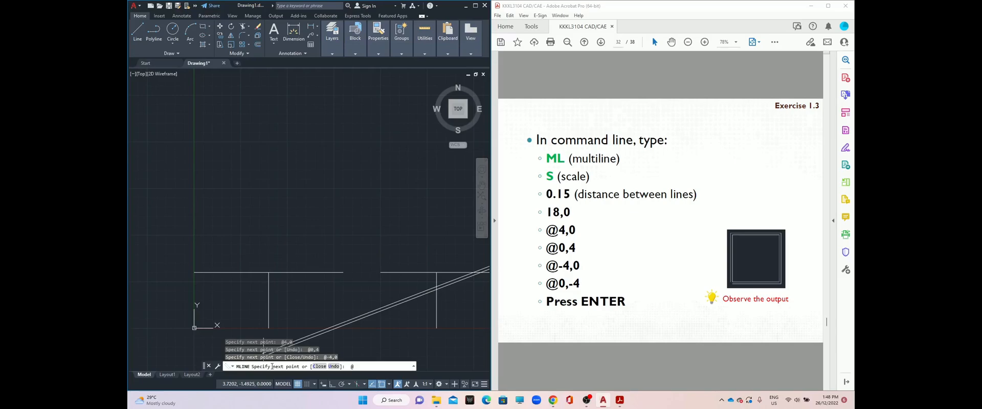
{"action": "type", "text": "@0,-4"}
{"action": "key", "text": "Return"}
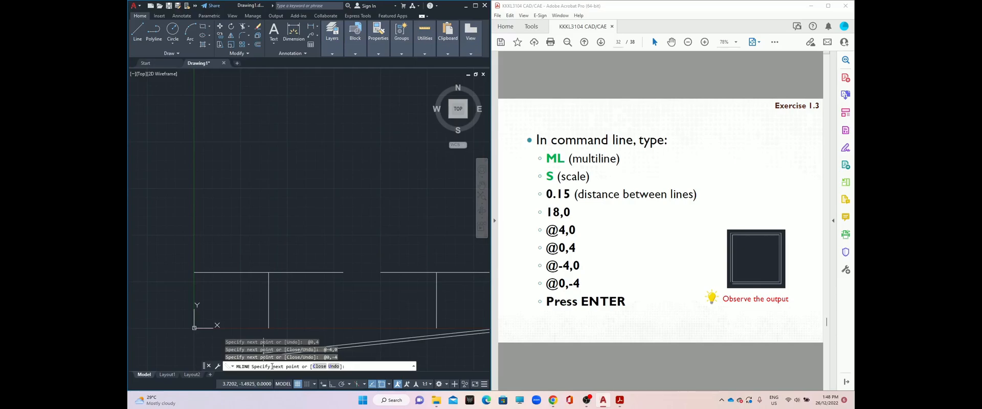
{"action": "key", "text": "Escape"}
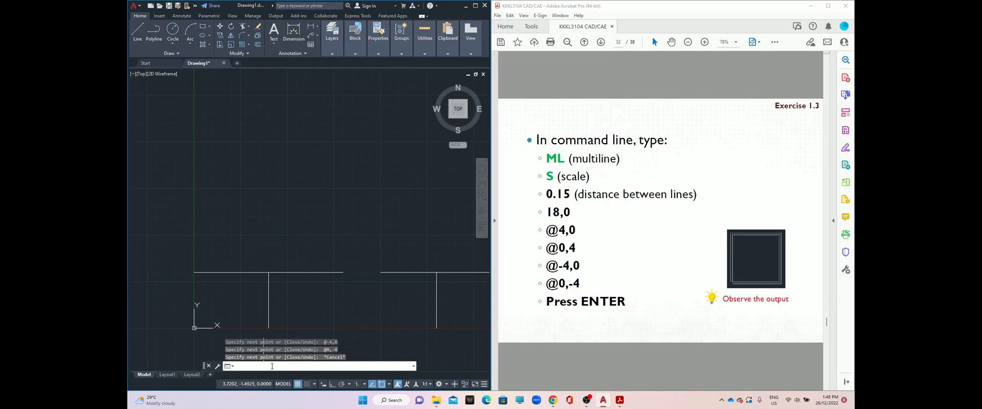
- Zoom to all so that the whole drawing including the multiline square fits the view
{"action": "type", "text": "zoom"}
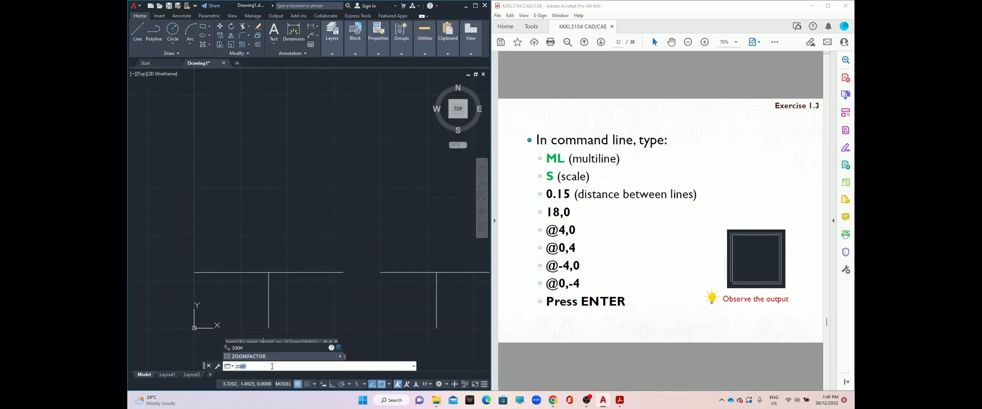
{"action": "key", "text": "Return"}
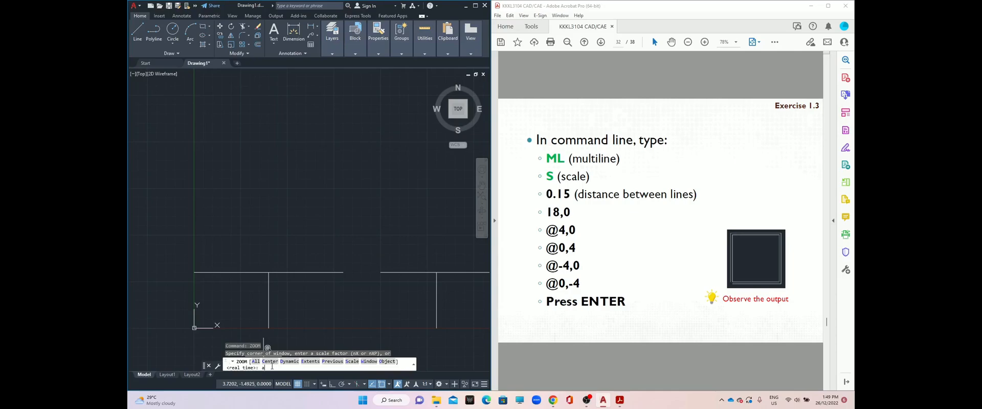
{"action": "type", "text": "a"}
{"action": "key", "text": "Return"}
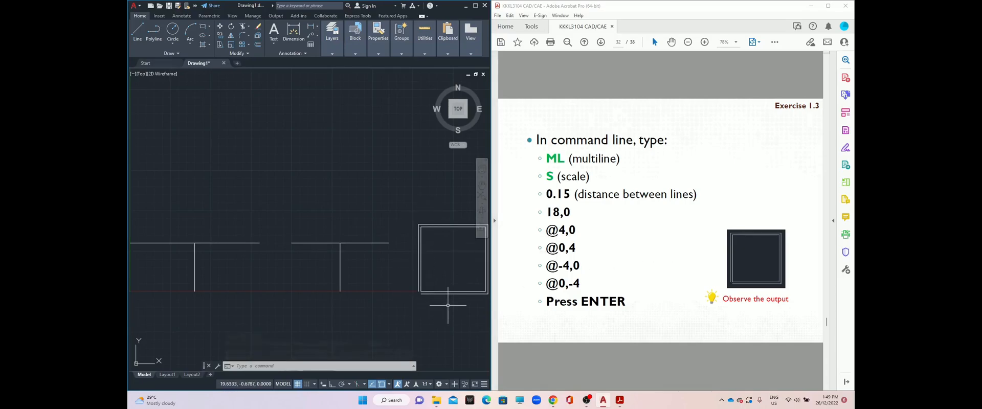
- Examine the lower-left corner of the multiline square, where its start and end meet, against the exercise instructions
{"action": "scroll", "coordinate": [680, 263], "scroll_direction": "down", "scroll_amount": 1}
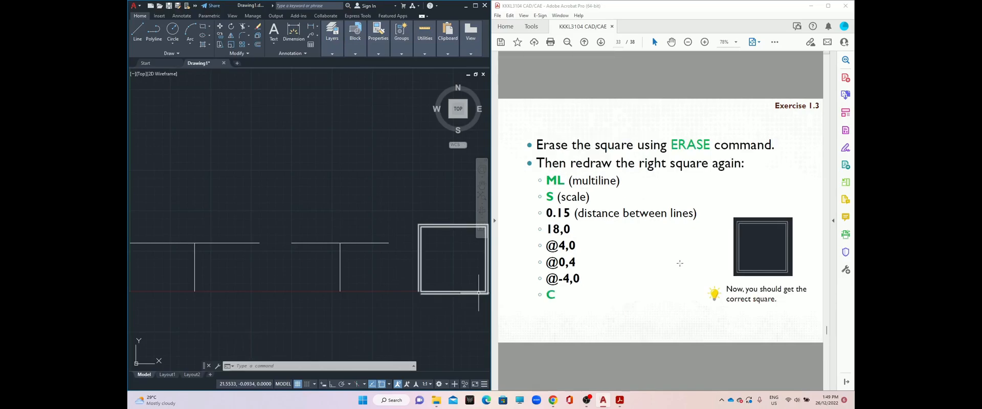
{"action": "scroll", "coordinate": [422, 296], "scroll_direction": "up", "scroll_amount": 5}
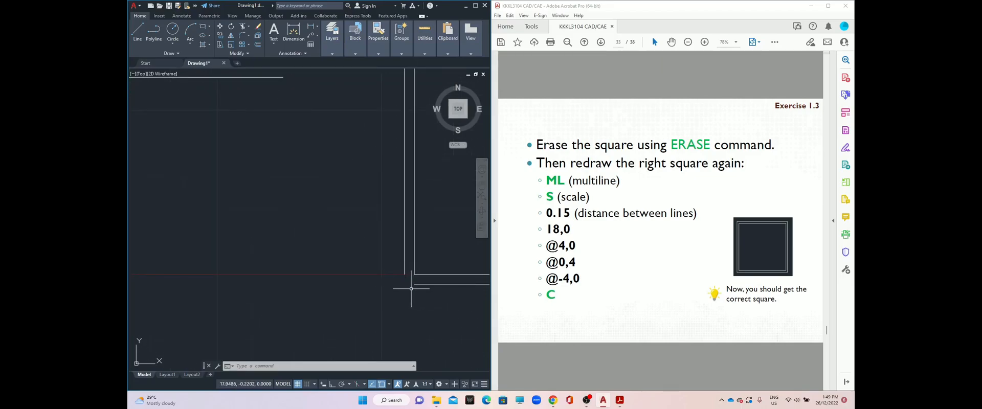
{"action": "scroll", "coordinate": [423, 302], "scroll_direction": "down", "scroll_amount": 2}
{"action": "scroll", "coordinate": [423, 302], "scroll_direction": "down", "scroll_amount": 3}
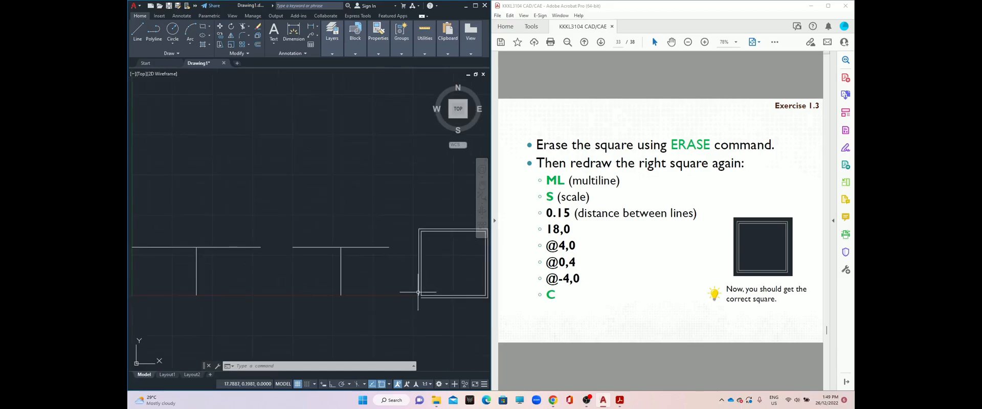
{"action": "scroll", "coordinate": [598, 280], "scroll_direction": "up", "scroll_amount": 1}
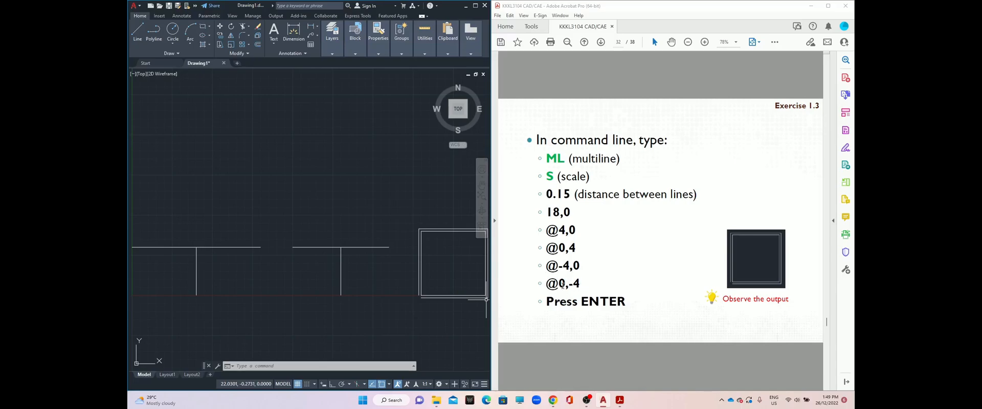
{"action": "scroll", "coordinate": [419, 296], "scroll_direction": "up", "scroll_amount": 5}
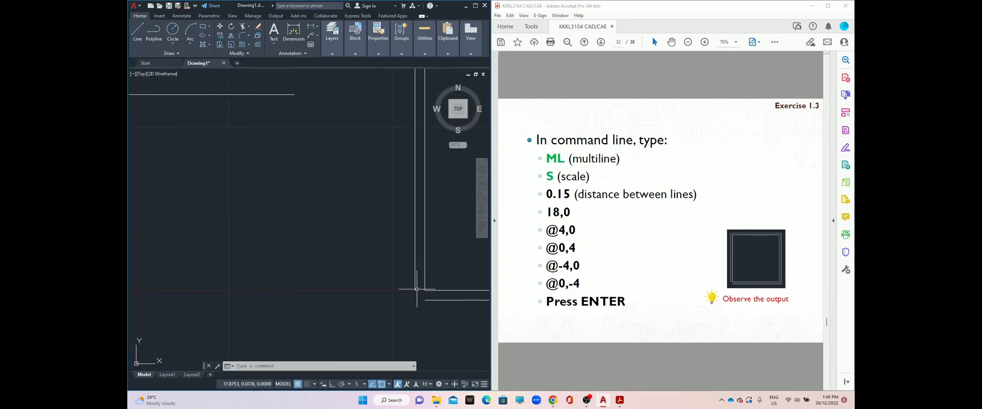
{"action": "scroll", "coordinate": [425, 293], "scroll_direction": "down", "scroll_amount": 5}
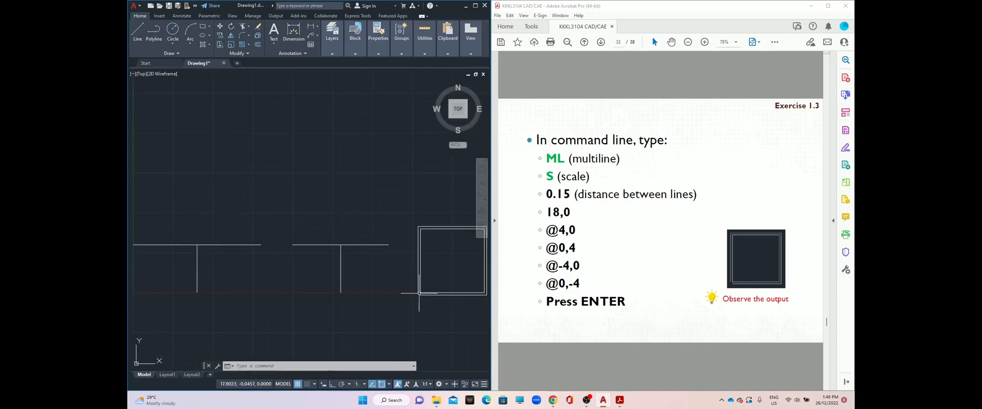
{"action": "scroll", "coordinate": [474, 285], "scroll_direction": "up", "scroll_amount": 3}
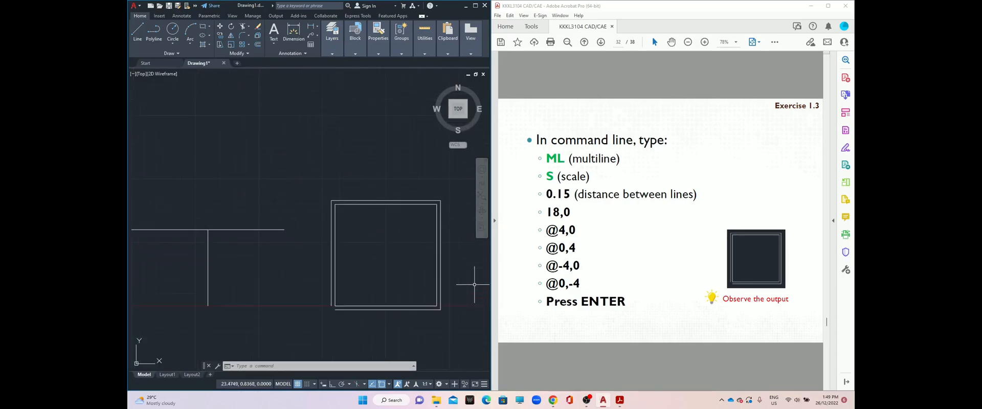
- Erase the whole multiline square beside the centre T-shape
{"action": "scroll", "coordinate": [547, 292], "scroll_direction": "down", "scroll_amount": 2}
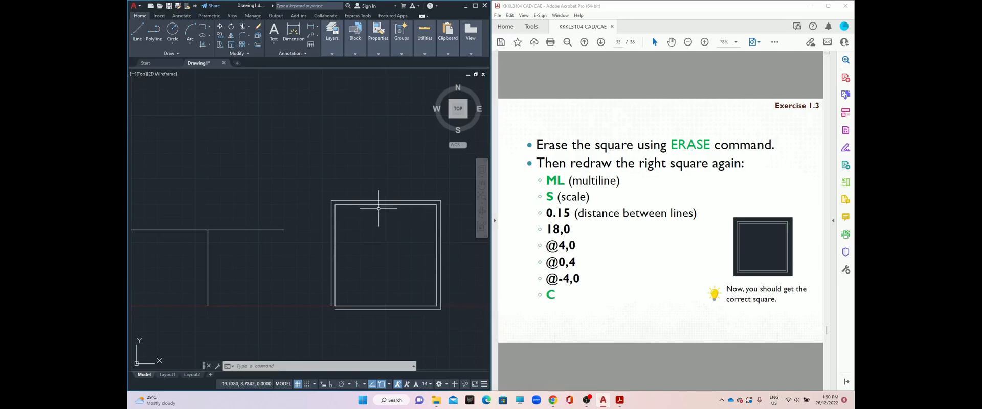
{"action": "left_click", "coordinate": [324, 183]}
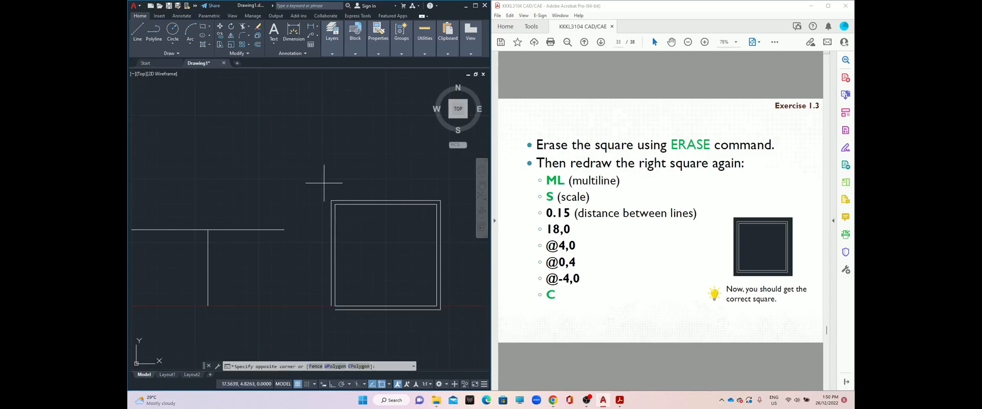
{"action": "left_click", "coordinate": [453, 324]}
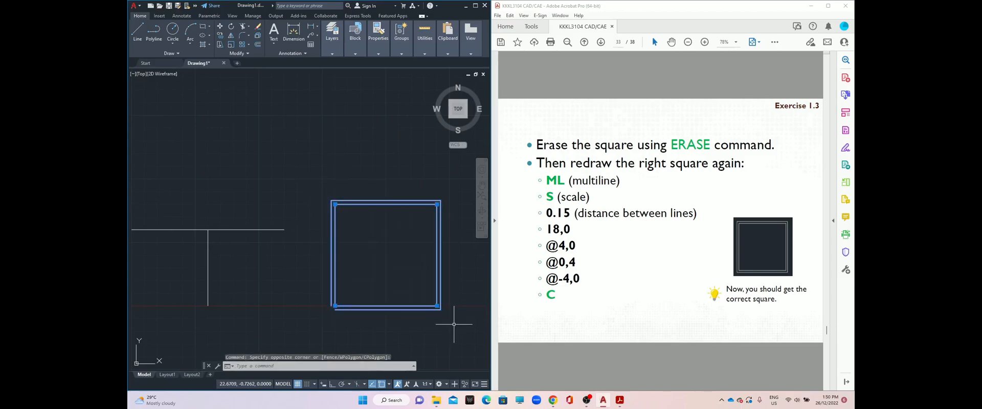
{"action": "key", "text": "Delete"}
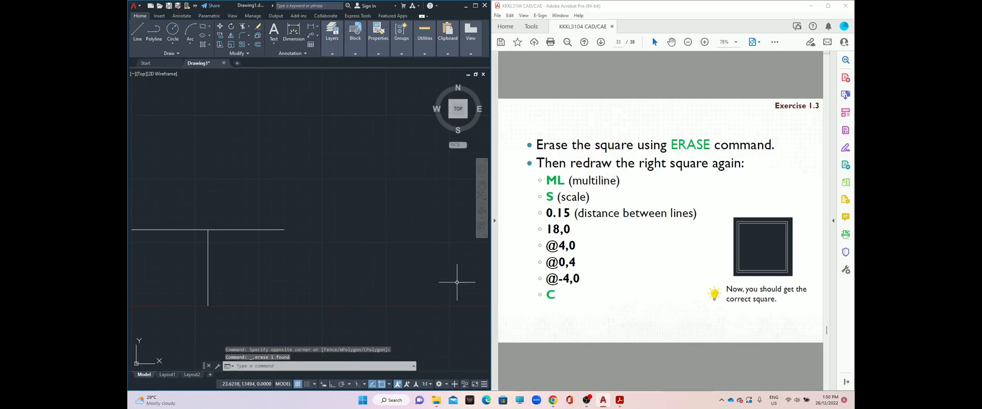
- Start a new multiline for redrawing the right-hand square, with the scale set to 0.15
{"action": "left_click", "coordinate": [266, 367]}
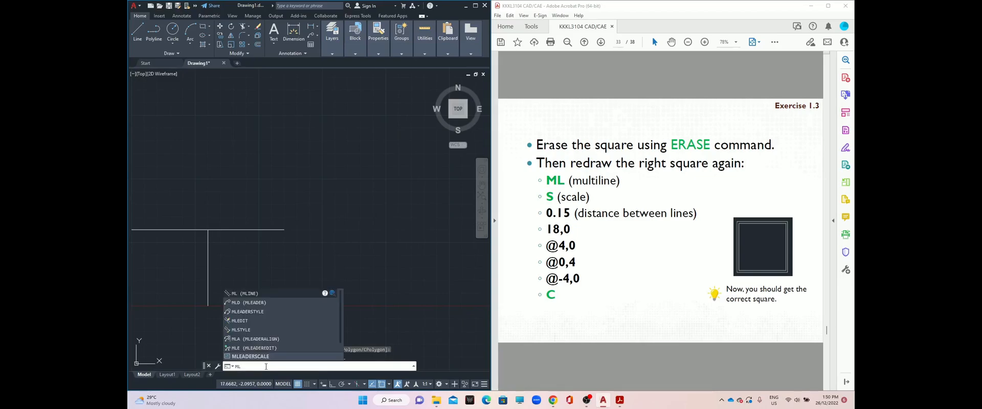
{"action": "key", "text": "Return"}
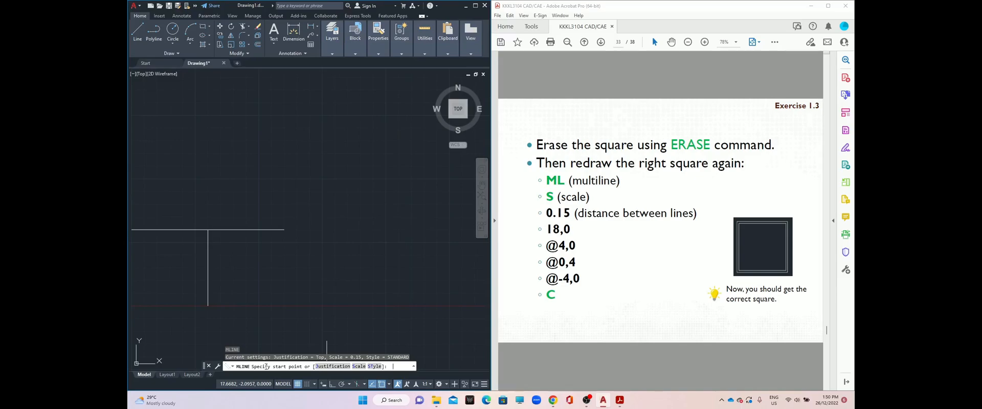
{"action": "key", "text": "Return"}
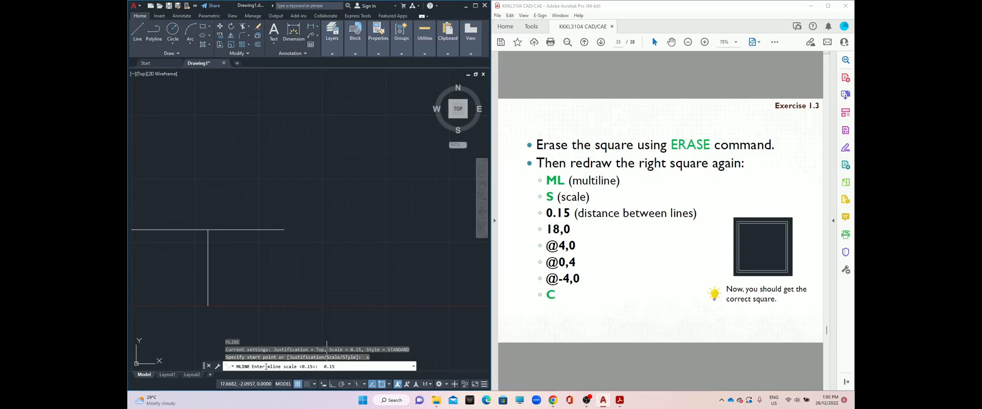
{"action": "key", "text": "Return"}
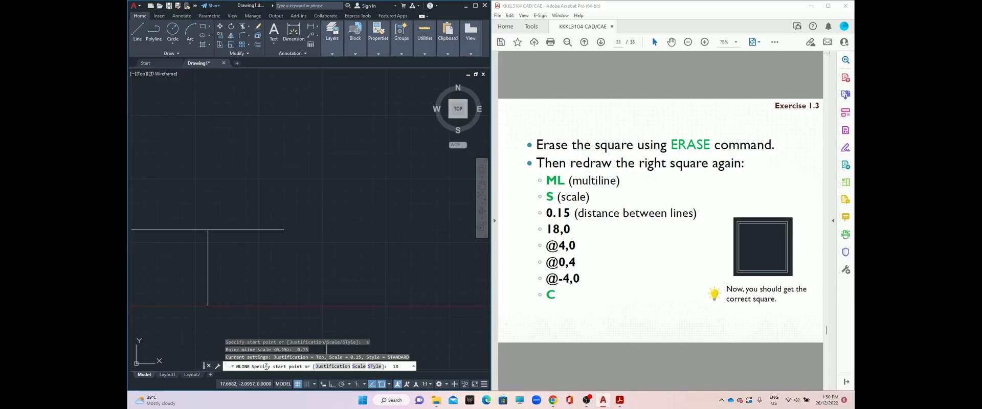
- Draw the closed multiline square from 18,0 through relative points @4,0, @0,4 and @-4,0, ending with the Close option
{"action": "key", "text": "Return"}
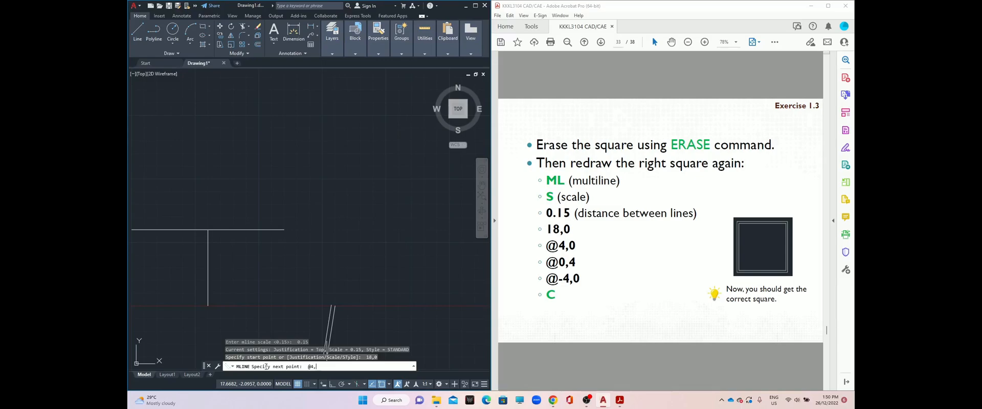
{"action": "key", "text": "Return"}
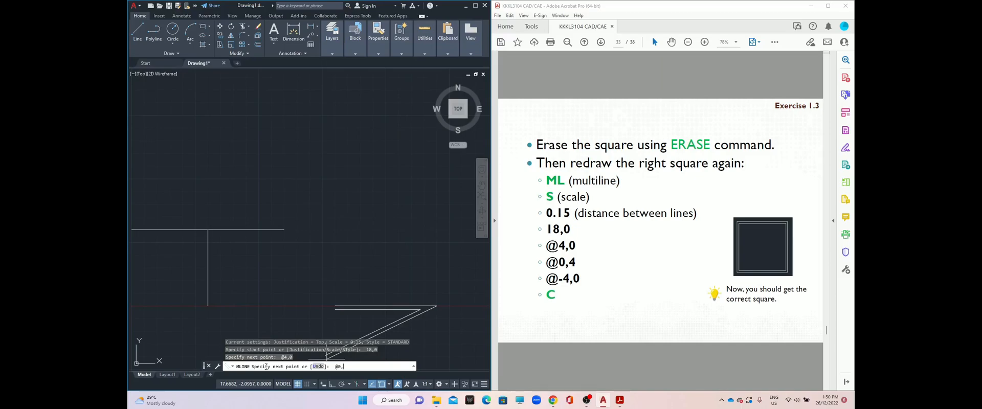
{"action": "type", "text": "@0,4"}
{"action": "key", "text": "Return"}
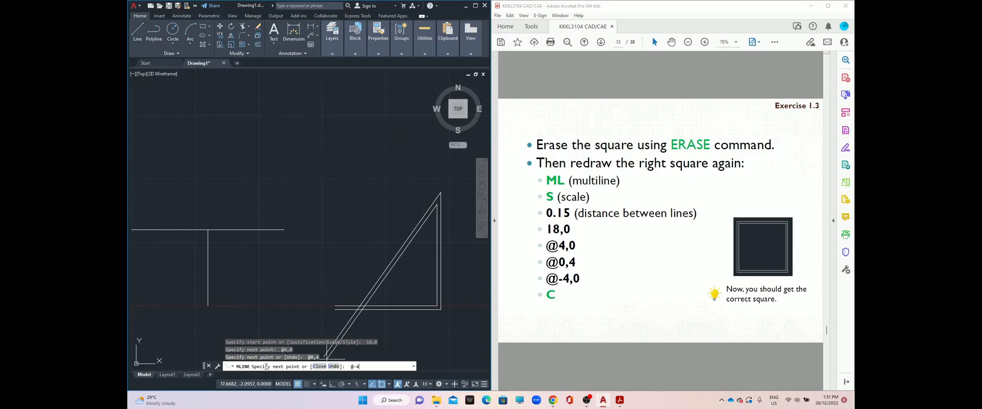
{"action": "key", "text": "Return"}
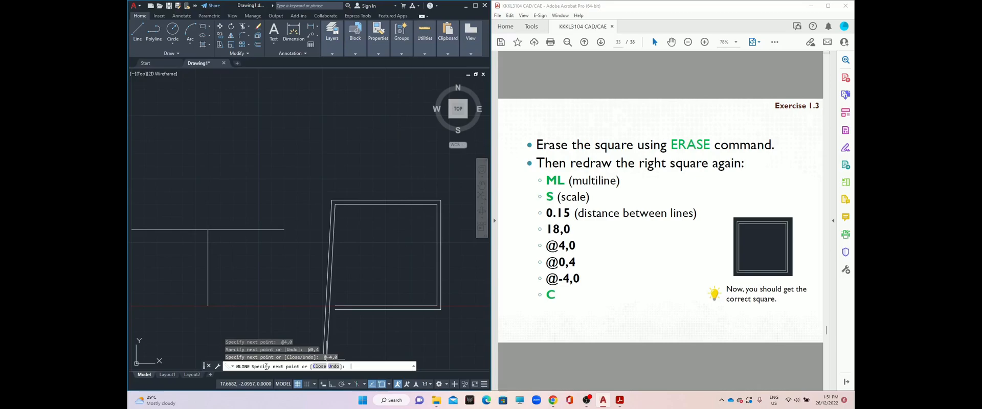
{"action": "key", "text": "Return"}
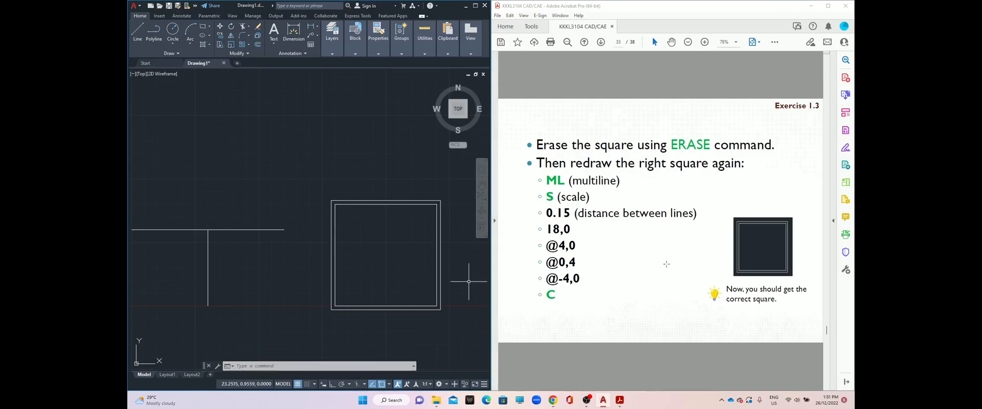
{"action": "scroll", "coordinate": [667, 264], "scroll_direction": "down", "scroll_amount": 1}
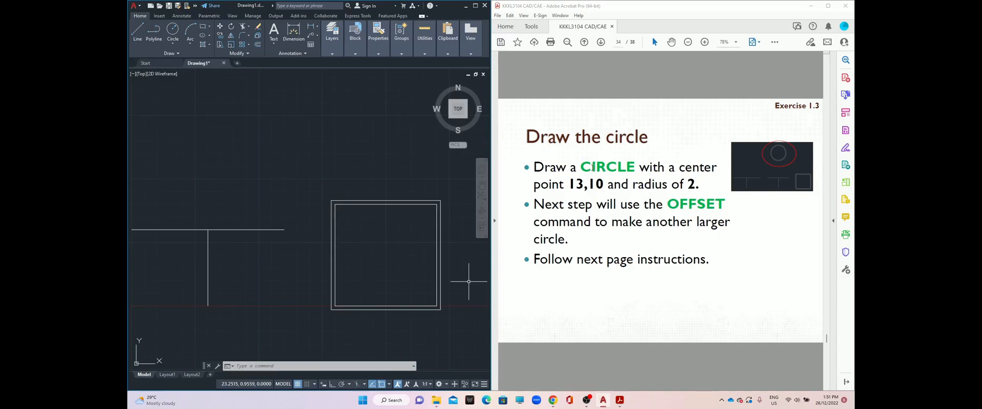
{"action": "left_click", "coordinate": [253, 367]}
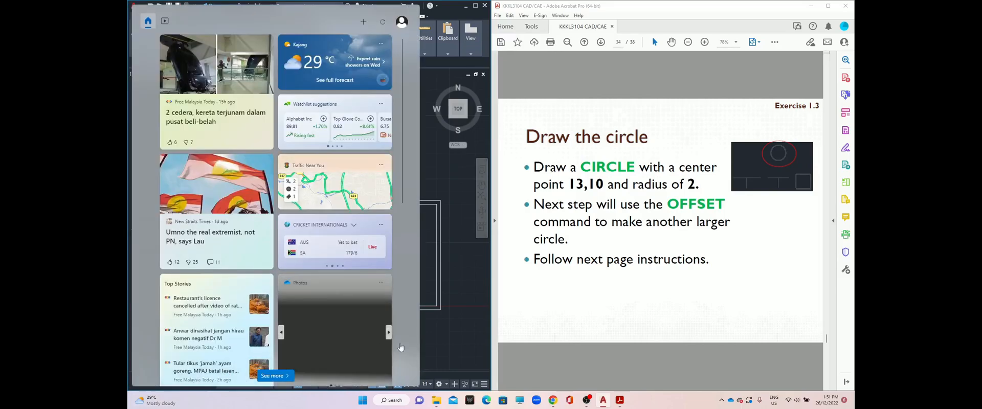
{"action": "left_click", "coordinate": [300, 366]}
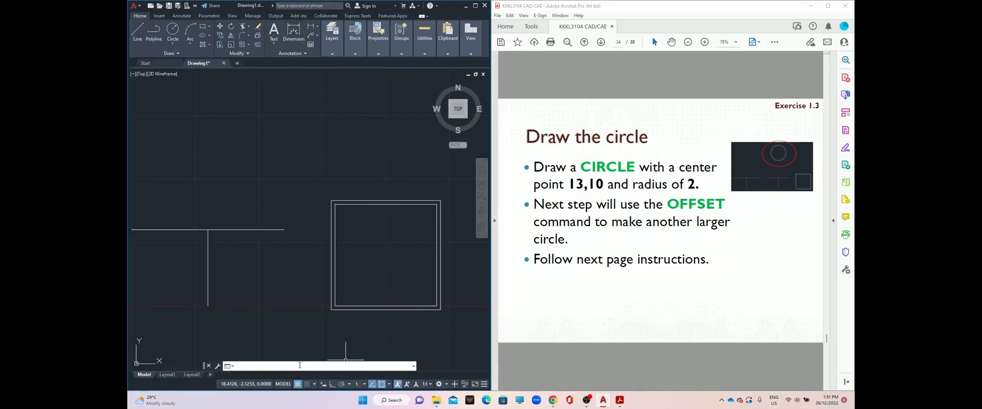
{"action": "key", "text": "Return"}
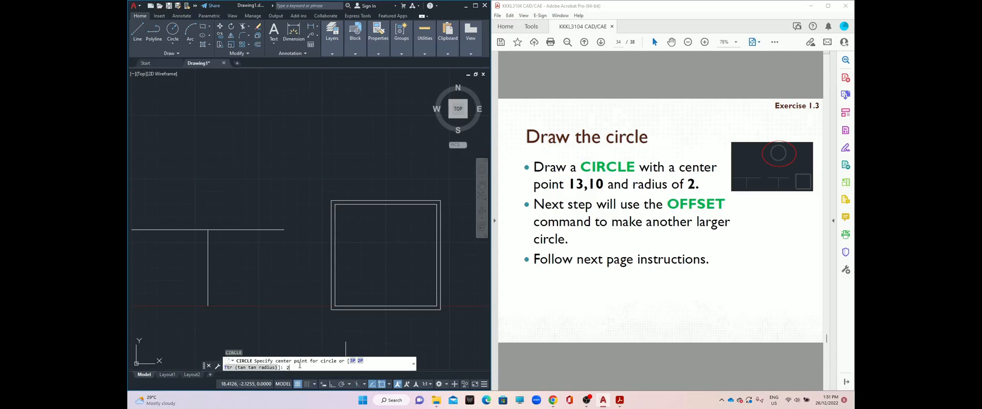
{"action": "type", "text": "2"}
{"action": "key", "text": "Return"}
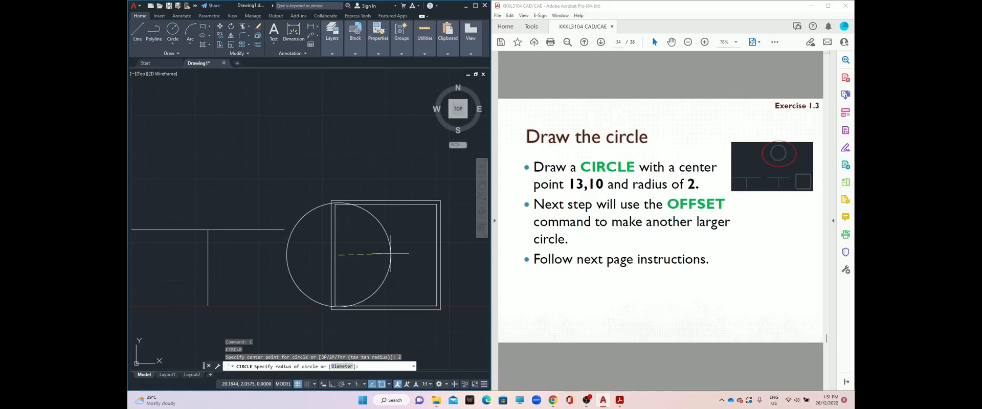
{"action": "key", "text": "Escape"}
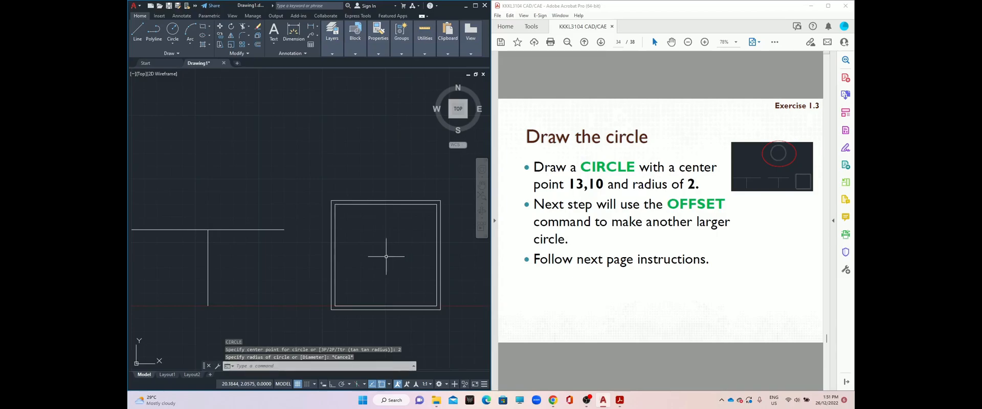
- Draw a circle with its center at 13,10 and a radius of 2
{"action": "left_click", "coordinate": [256, 365]}
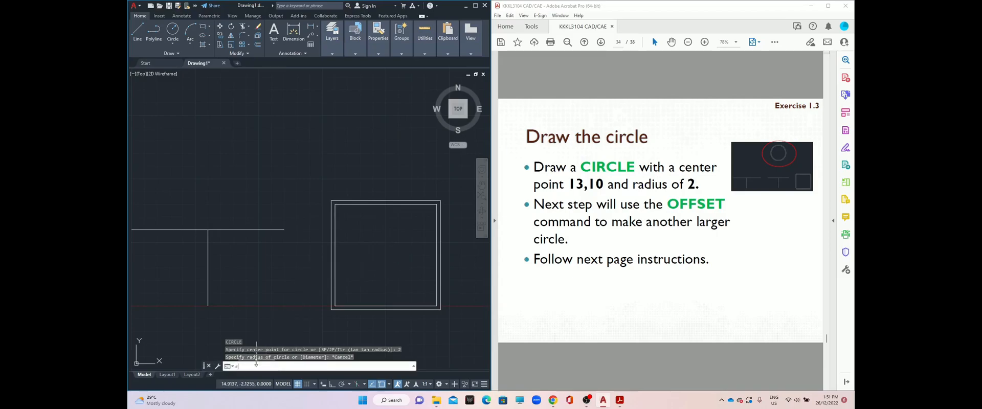
{"action": "key", "text": "Return"}
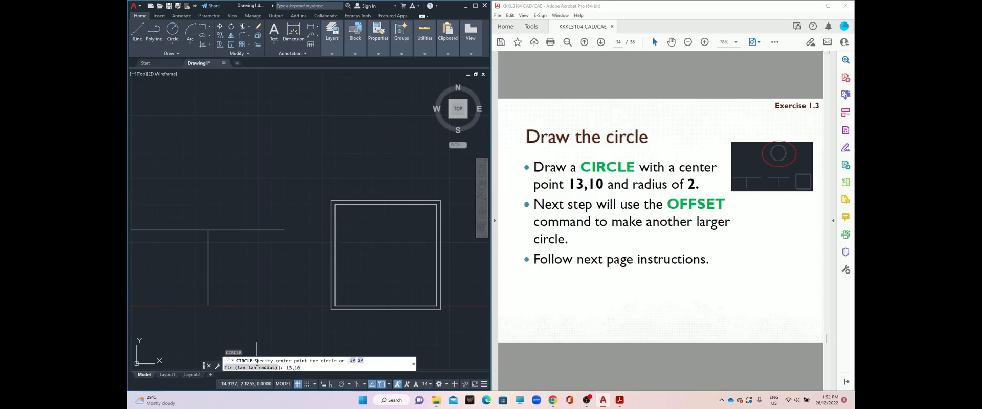
{"action": "key", "text": "Return"}
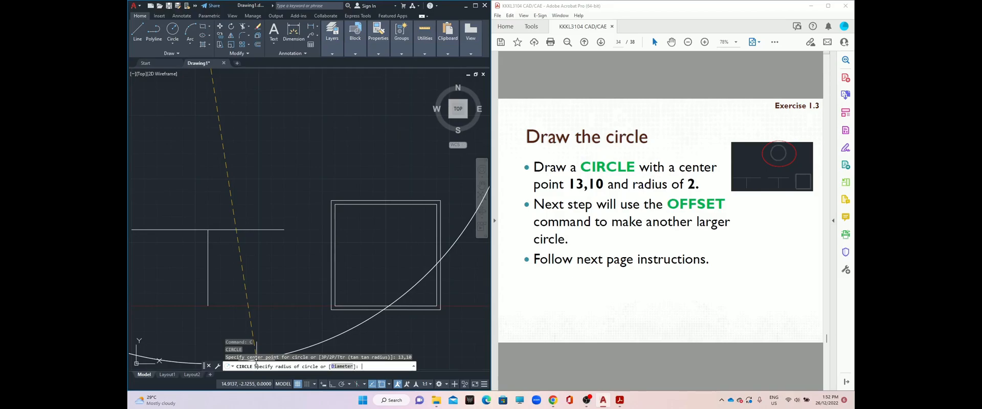
{"action": "type", "text": "2"}
{"action": "key", "text": "Return"}
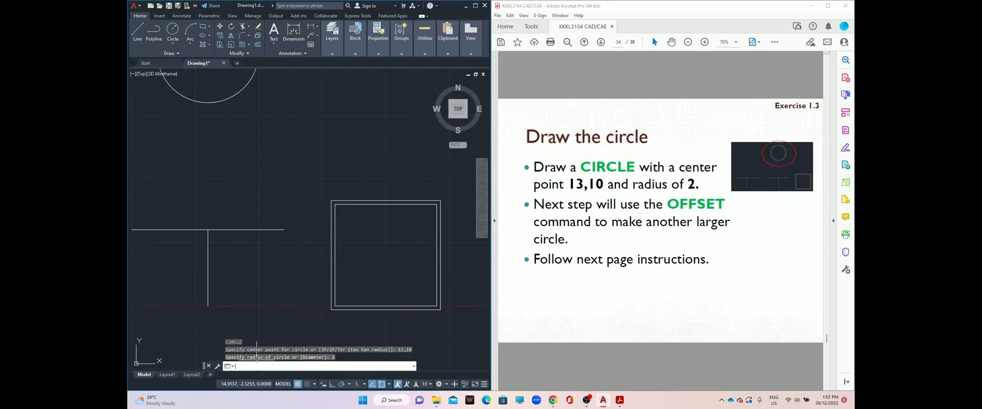
- Zoom to all so that the whole drawing including the new circle fits the view
{"action": "left_click", "coordinate": [250, 367]}
{"action": "type", "text": "zoom"}
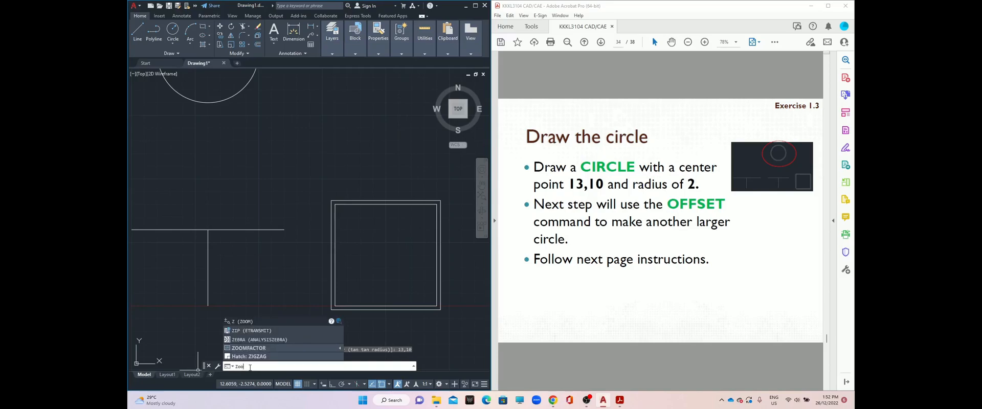
{"action": "key", "text": "Return"}
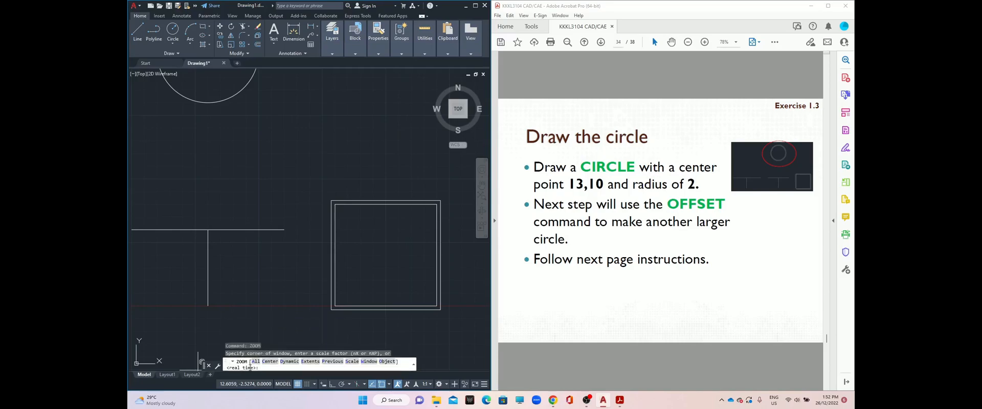
{"action": "type", "text": "a"}
{"action": "key", "text": "Return"}
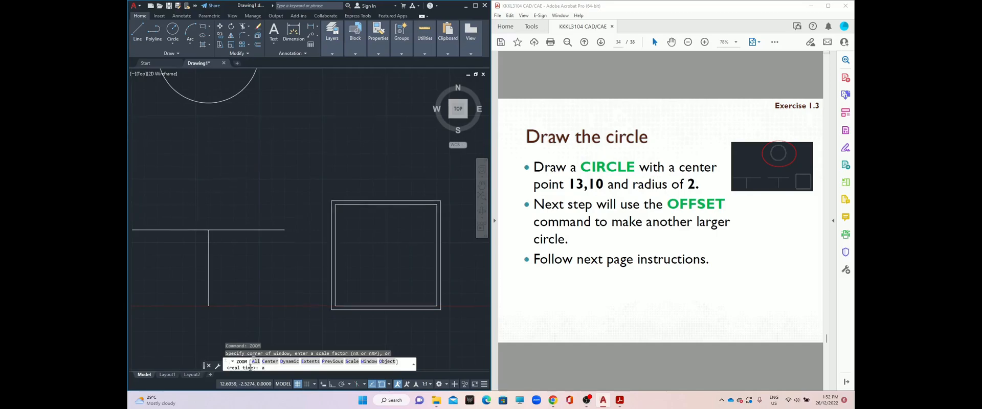